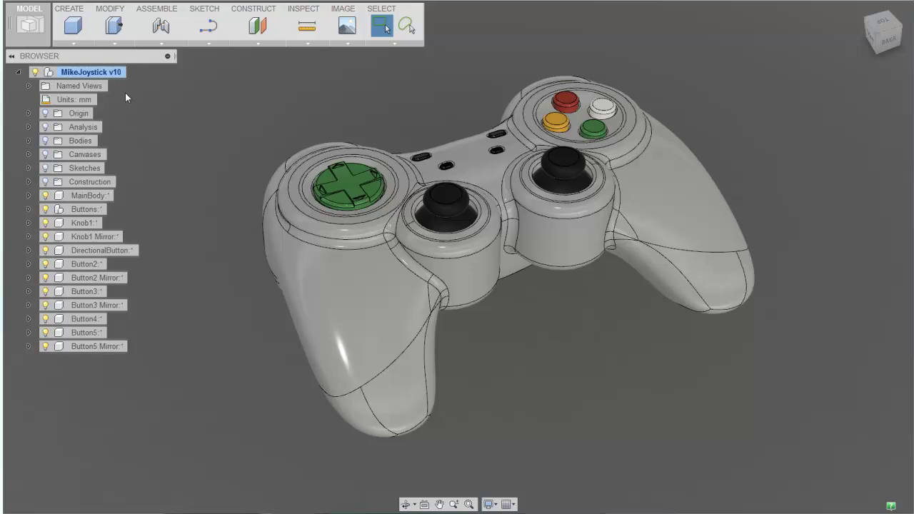
# Try exporting the whole controller design as STL with one file per body, then cancel.
pyautogui.rightClick(89, 77)
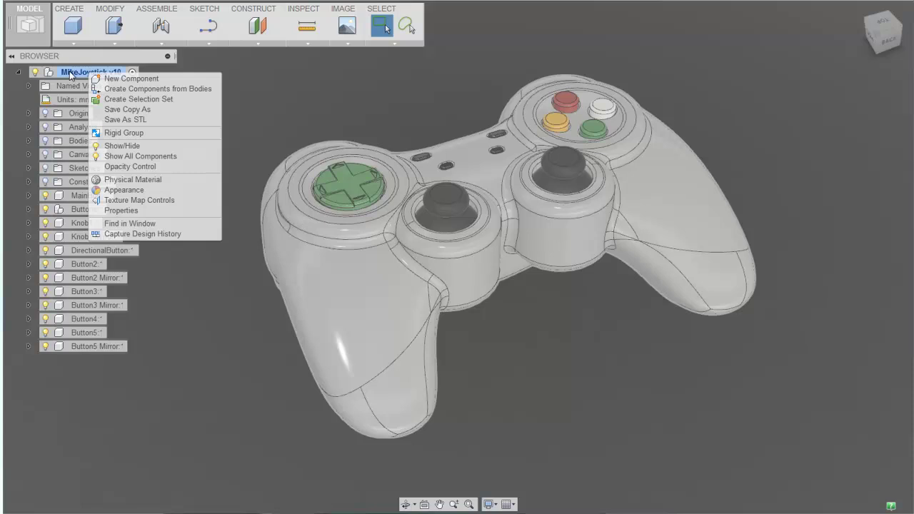
pyautogui.click(127, 120)
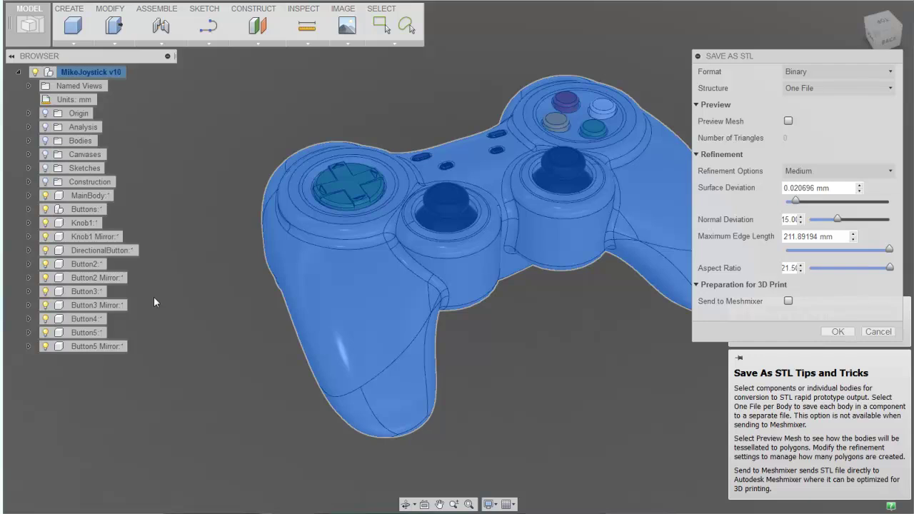
pyautogui.click(837, 89)
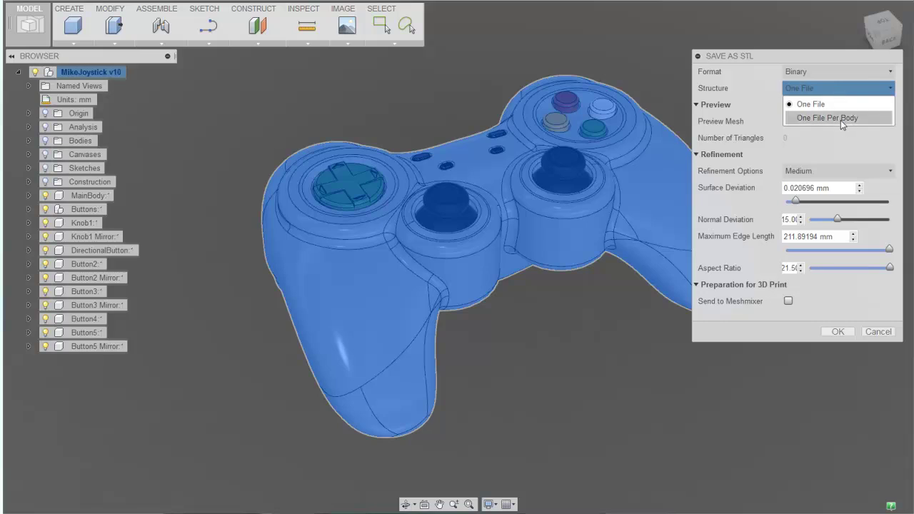
pyautogui.click(840, 120)
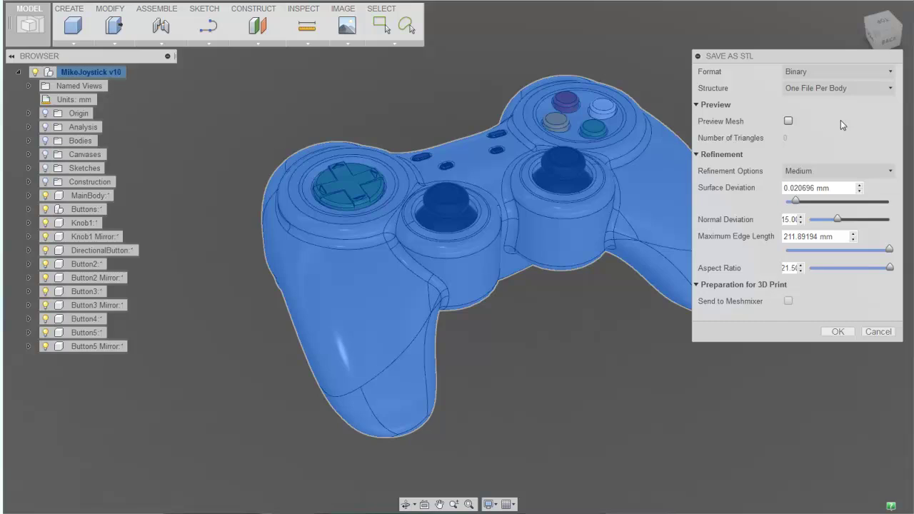
pyautogui.click(878, 331)
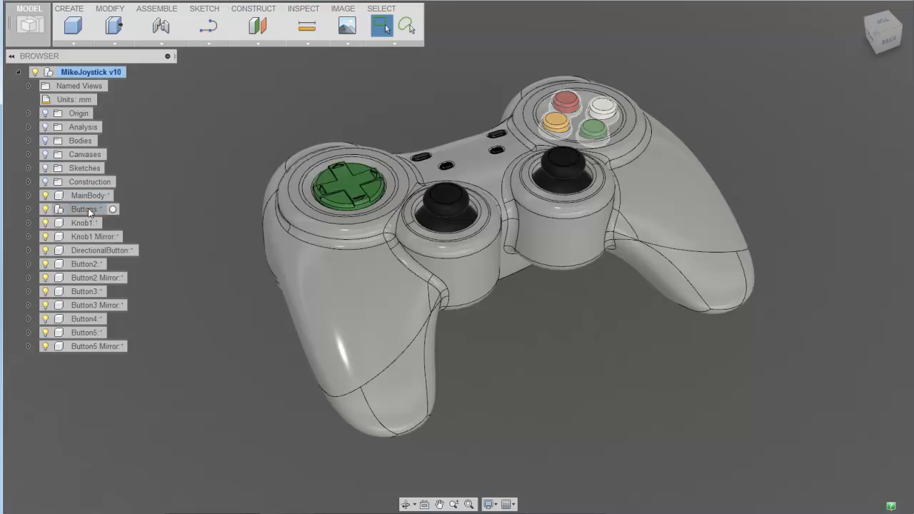
# Isolate the Buttons component and fit the four button caps in view.
pyautogui.rightClick(88, 209)
pyautogui.click(118, 348)
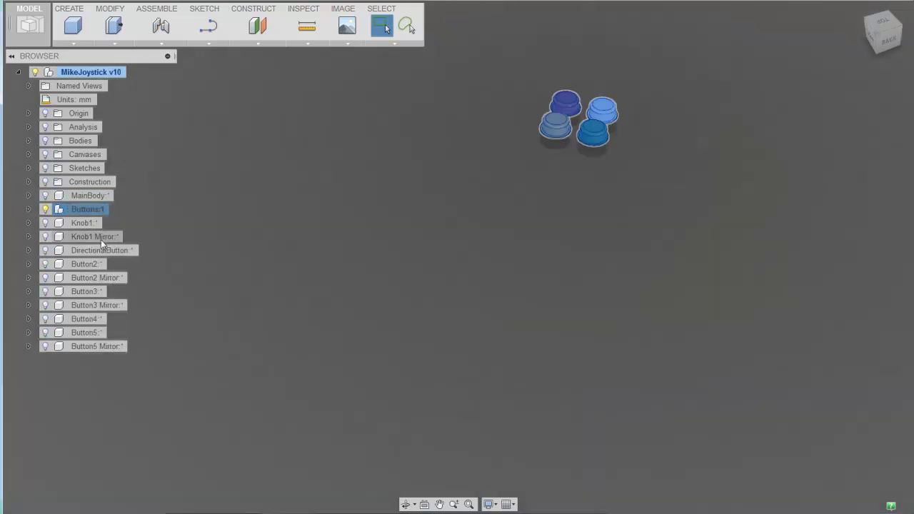
pyautogui.click(468, 504)
pyautogui.click(265, 390)
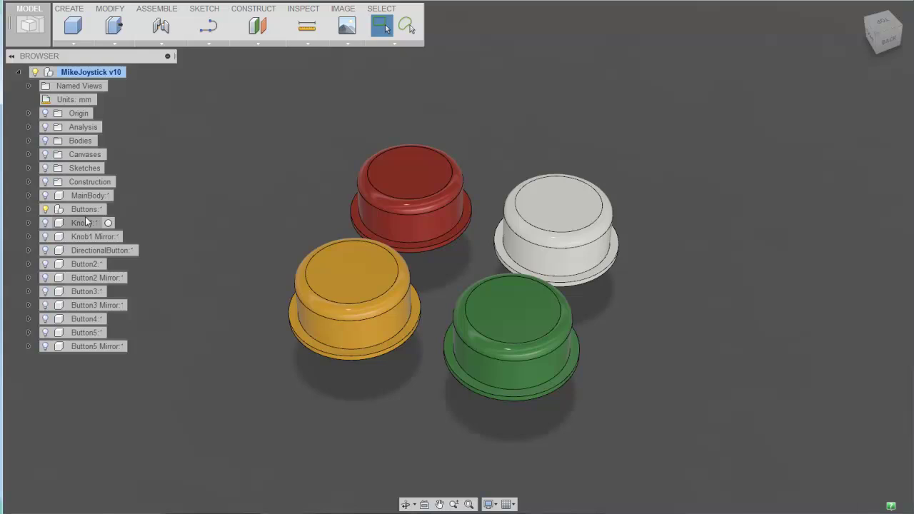
# Start a Save As STL export of the Buttons component, then cancel it.
pyautogui.rightClick(78, 214)
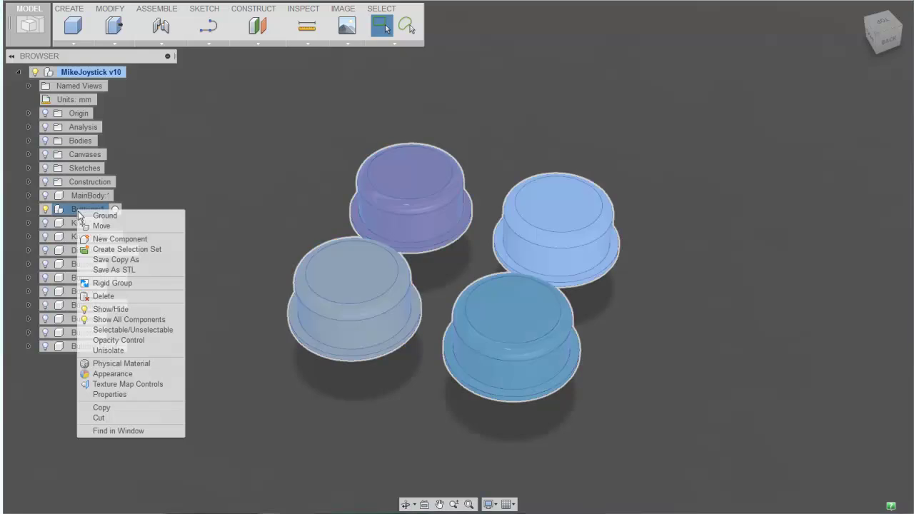
pyautogui.click(114, 270)
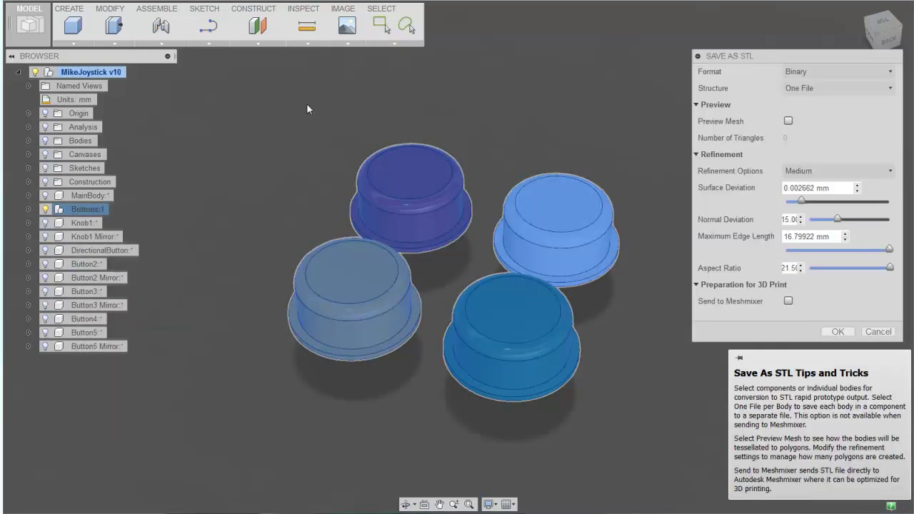
pyautogui.click(878, 331)
# Expand Buttons, start an STL export of the red button's body, cancel, and deselect it.
pyautogui.click(28, 210)
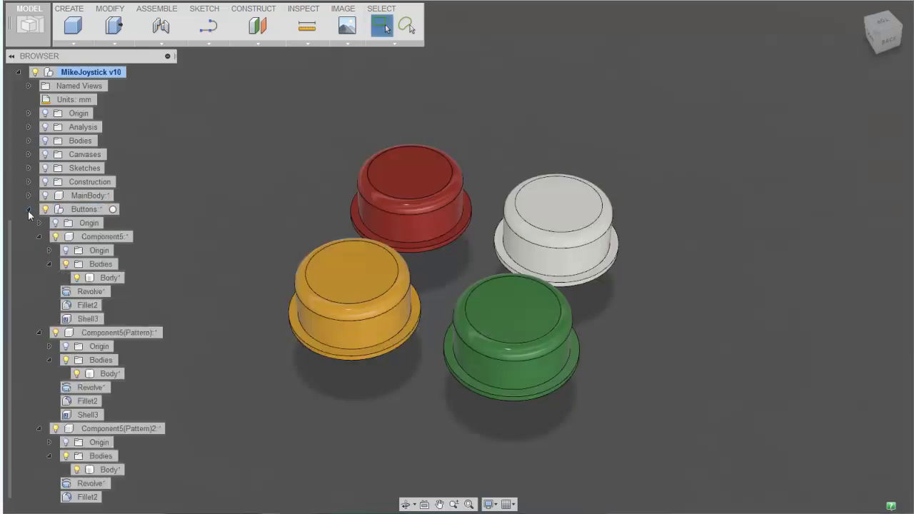
pyautogui.click(111, 277)
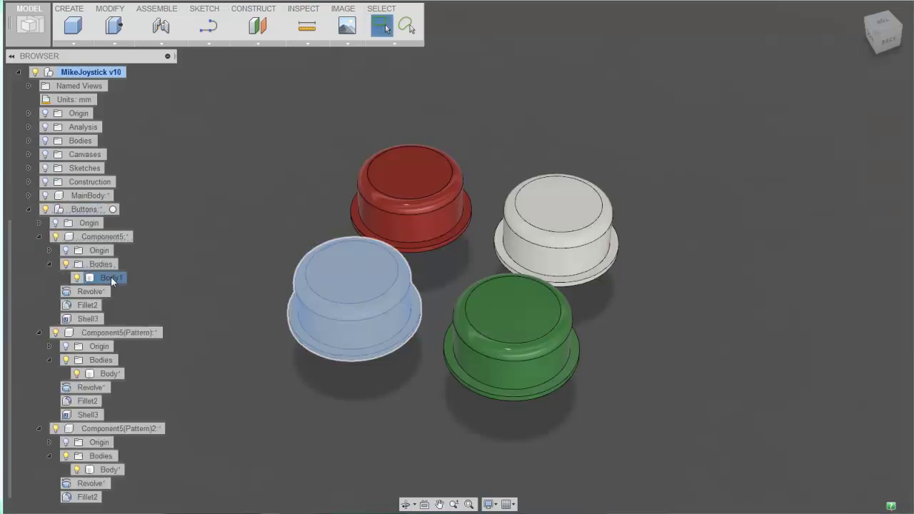
pyautogui.click(114, 373)
pyautogui.rightClick(115, 371)
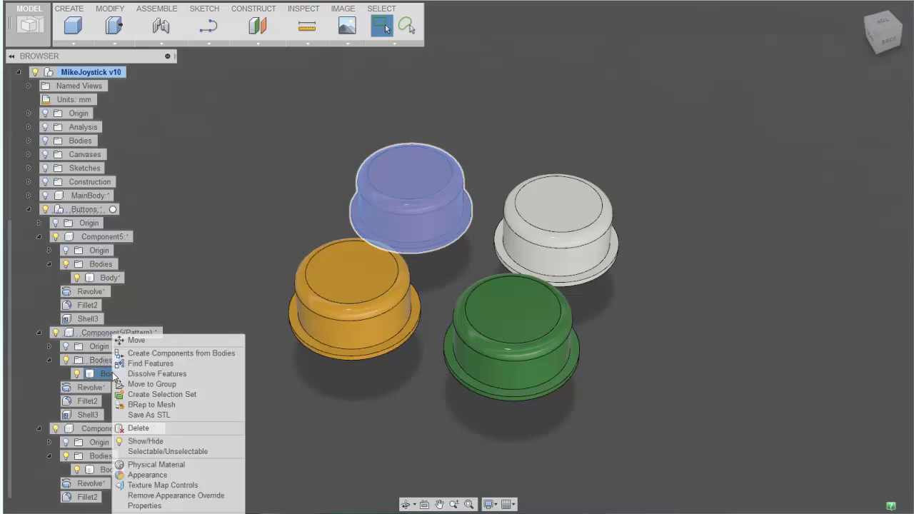
pyautogui.click(152, 420)
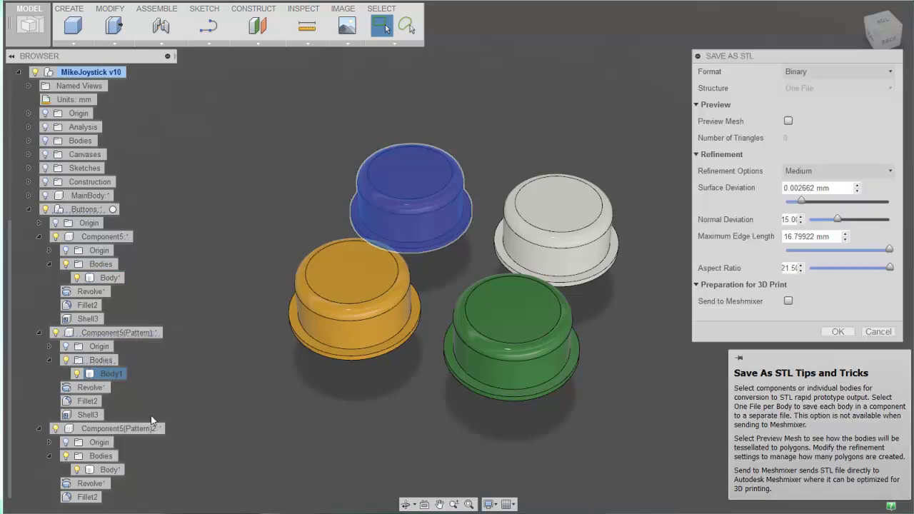
pyautogui.click(878, 331)
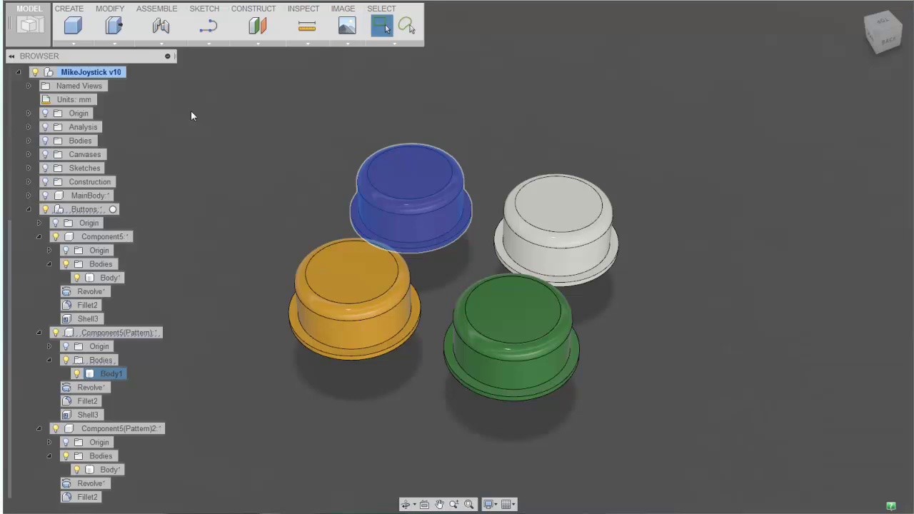
pyautogui.click(183, 150)
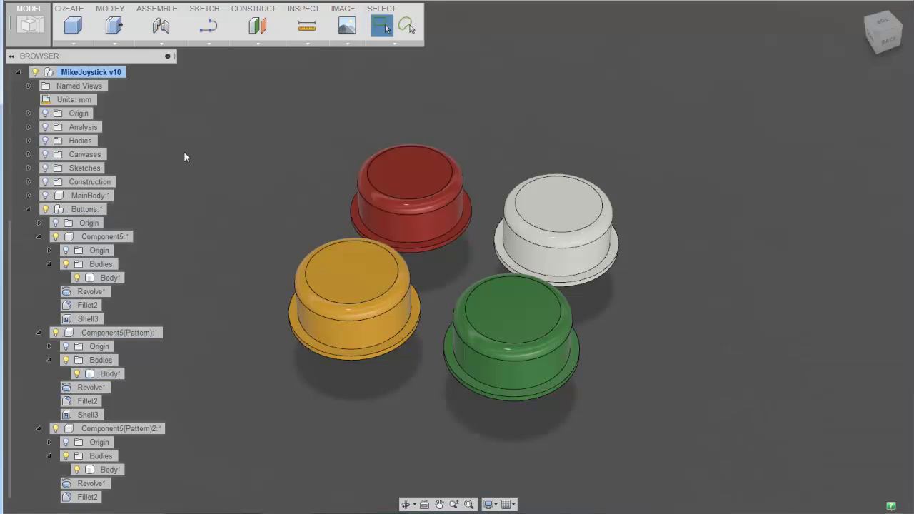
# Unisolate Buttons to restore every controller part, fit the view, and briefly show the section analysis.
pyautogui.click(28, 209)
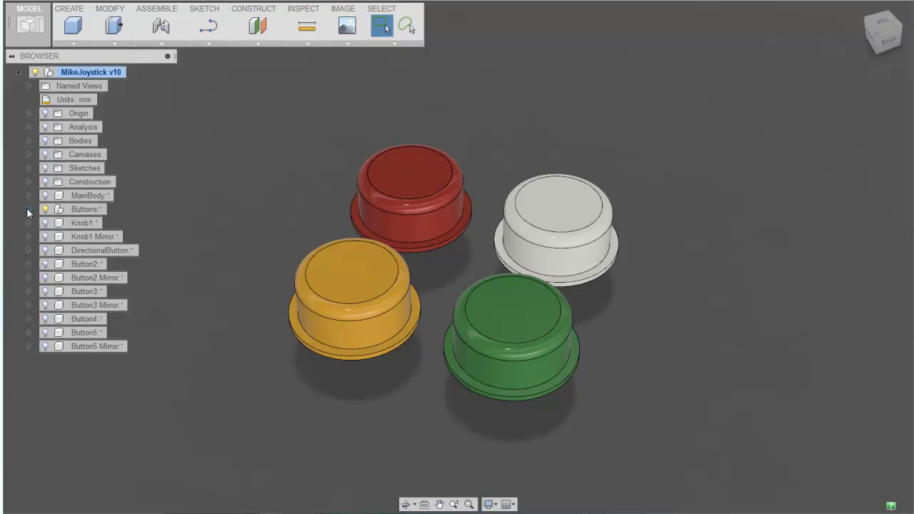
pyautogui.rightClick(78, 210)
pyautogui.click(110, 349)
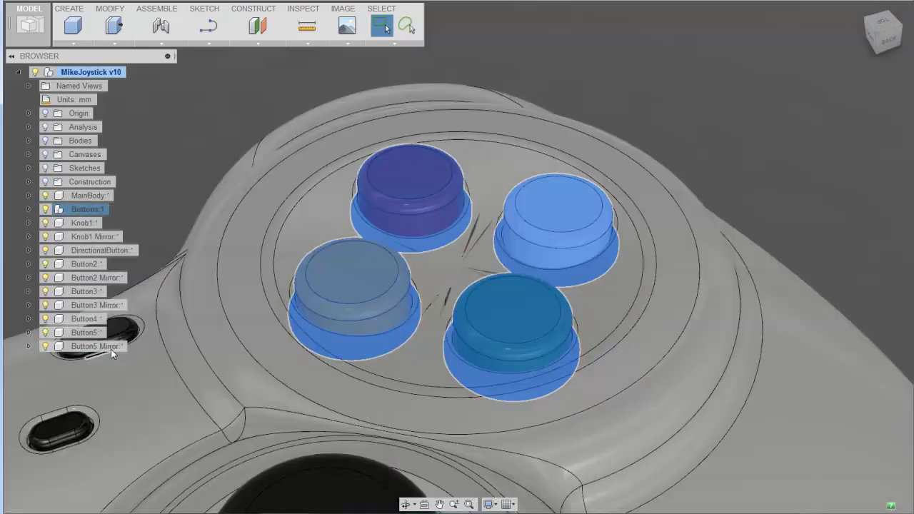
pyautogui.click(469, 504)
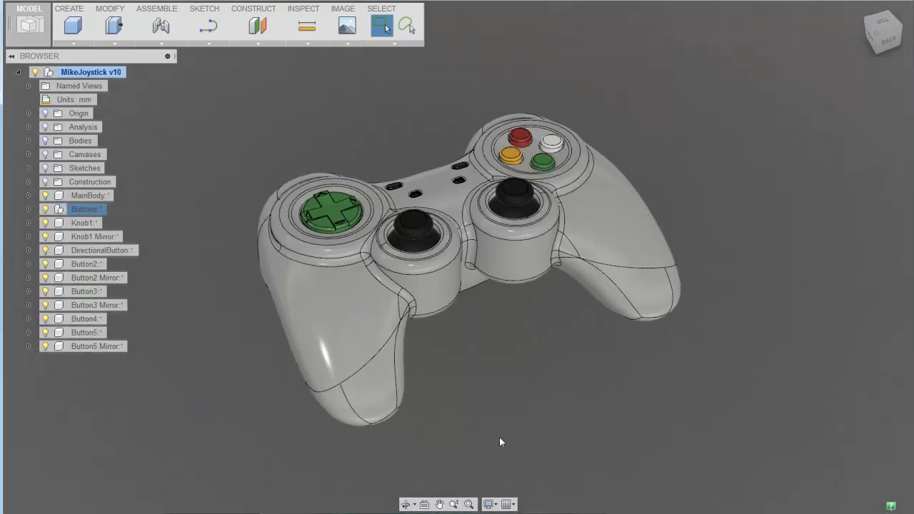
pyautogui.click(301, 427)
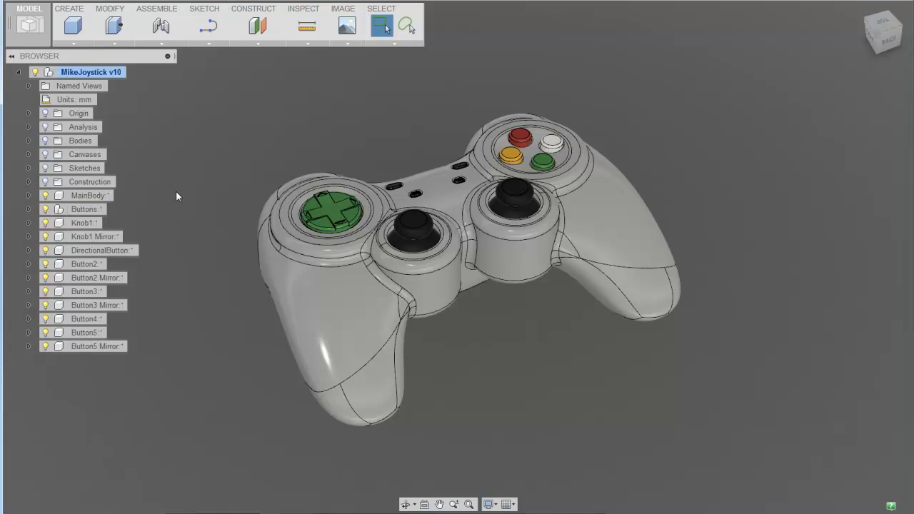
pyautogui.click(46, 127)
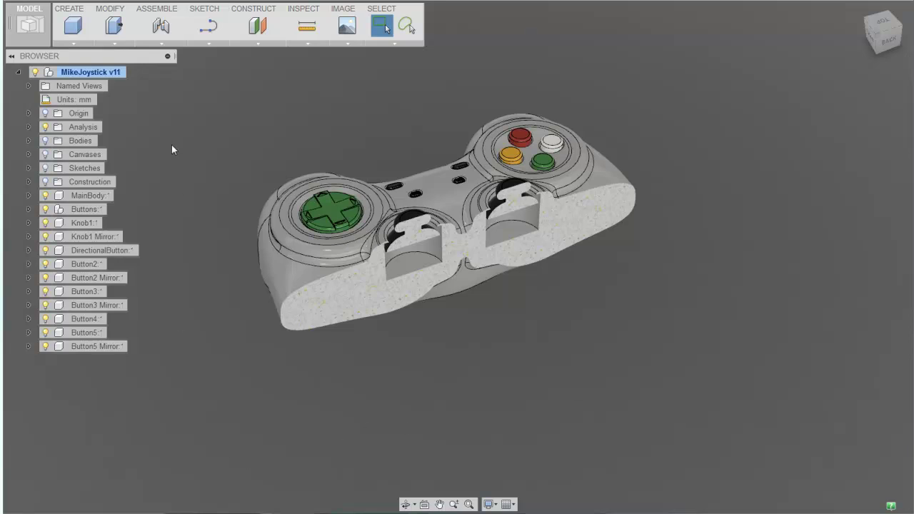
pyautogui.click(46, 127)
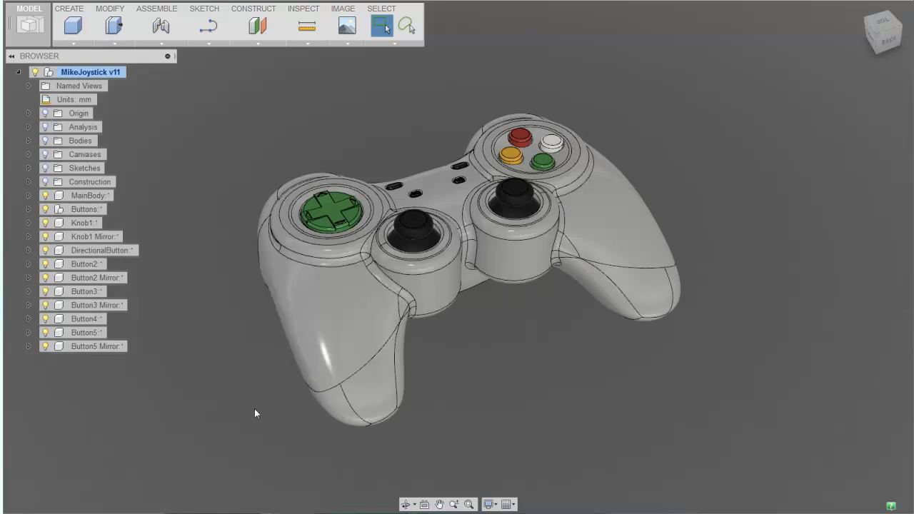
# Start a Save As STL export of Knob1 and zoom in on its mesh preview.
pyautogui.click(74, 224)
pyautogui.rightClick(74, 227)
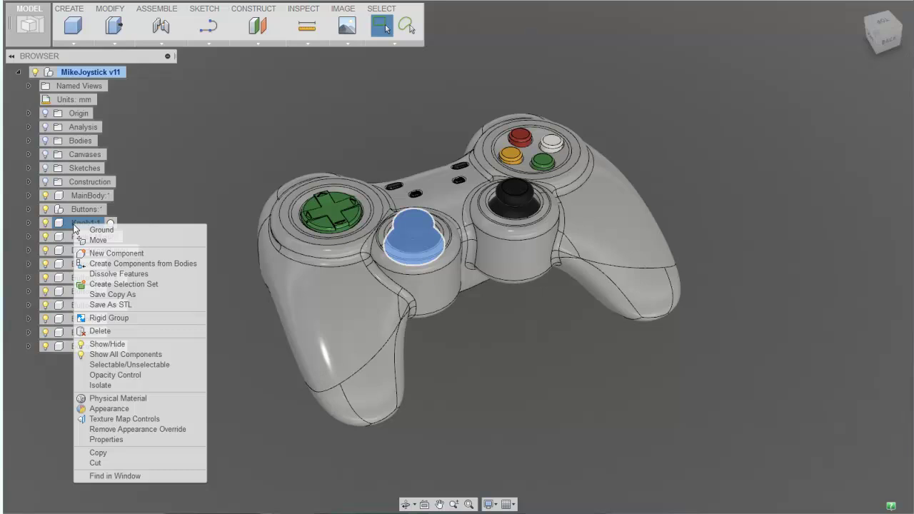
pyautogui.click(98, 305)
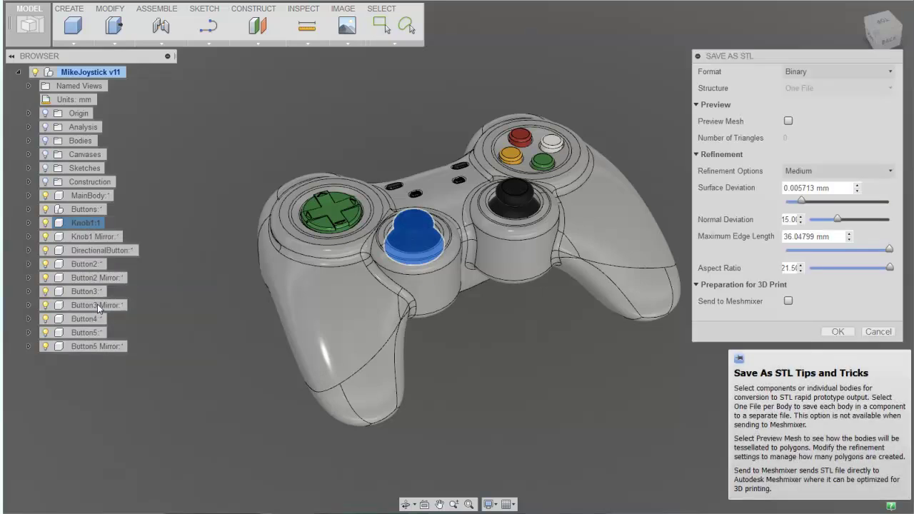
pyautogui.click(552, 374)
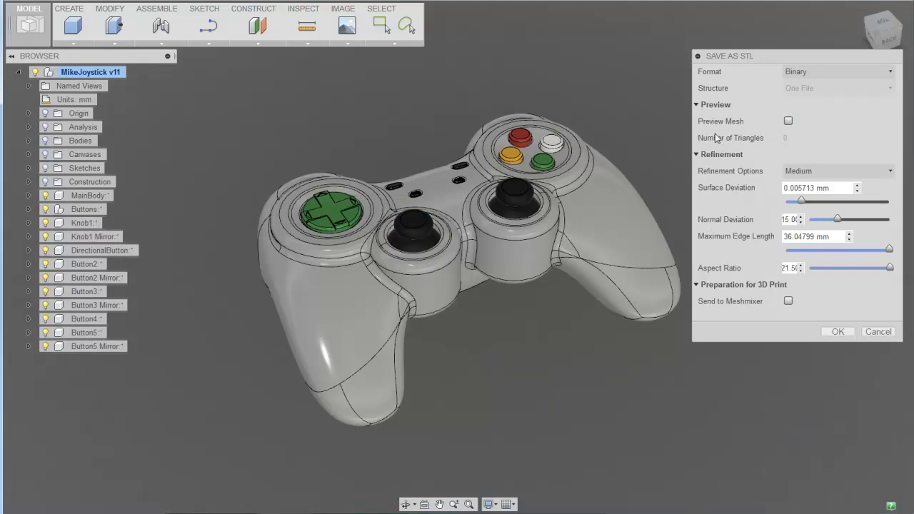
pyautogui.click(788, 121)
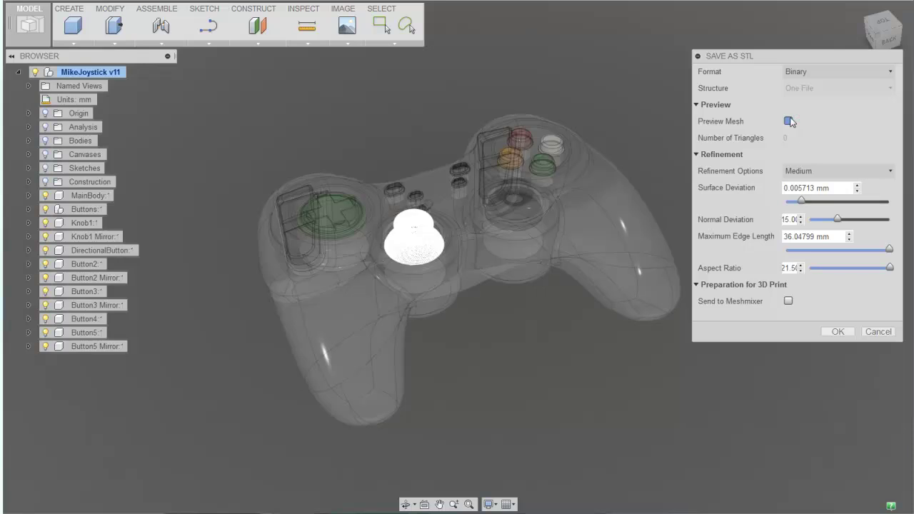
pyautogui.scroll(5, 476, 346)
pyautogui.scroll(1, 462, 336)
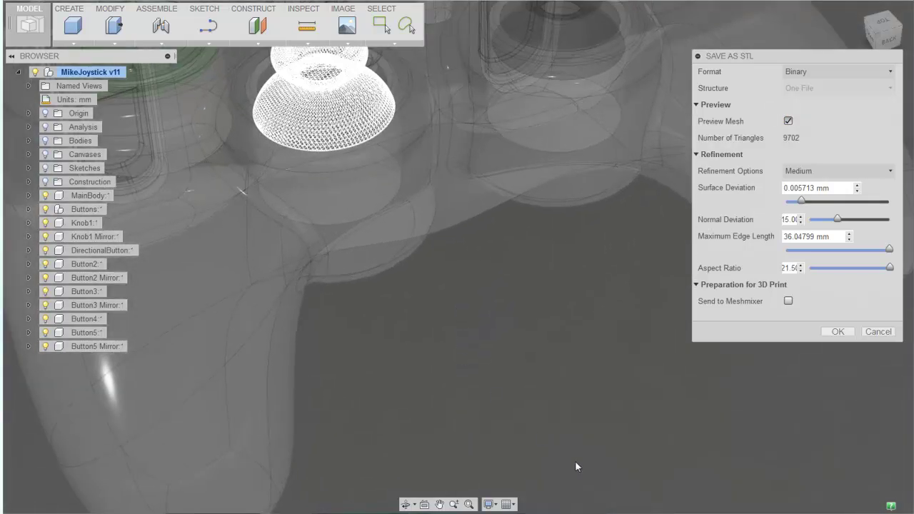
pyautogui.scroll(1, 521, 349)
pyautogui.scroll(-5, 502, 300)
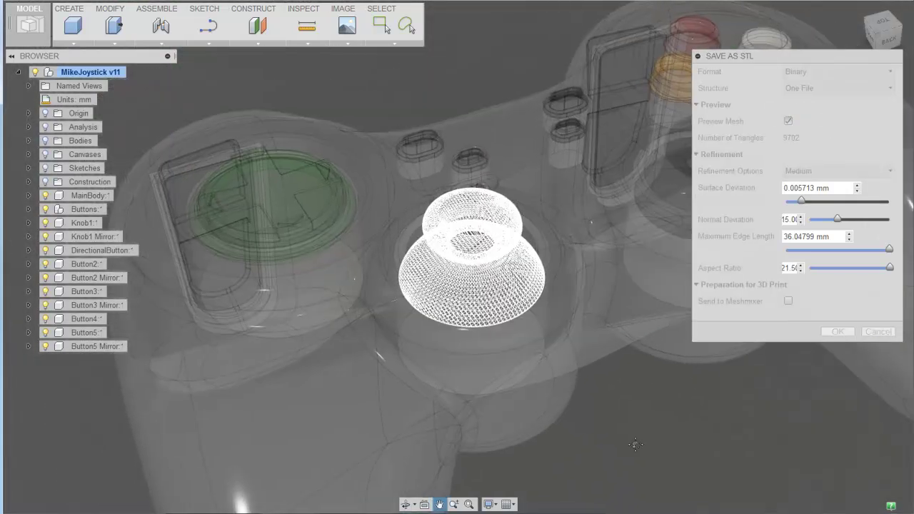
pyautogui.scroll(2, 503, 300)
pyautogui.moveTo(603, 428); pyautogui.dragTo(580, 402, button='middle')
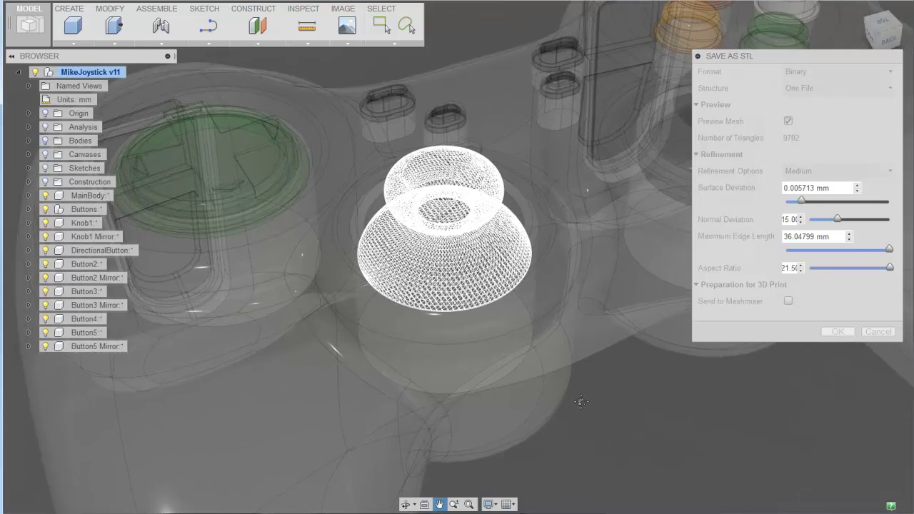
# Compare Low and High refinement on the knob mesh, then cancel the export.
pyautogui.click(838, 170)
pyautogui.click(865, 214)
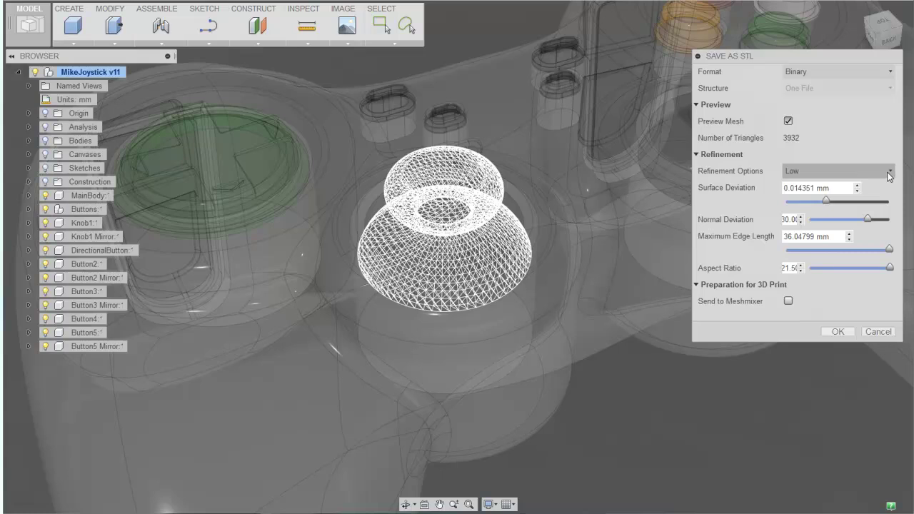
pyautogui.click(889, 176)
pyautogui.click(877, 188)
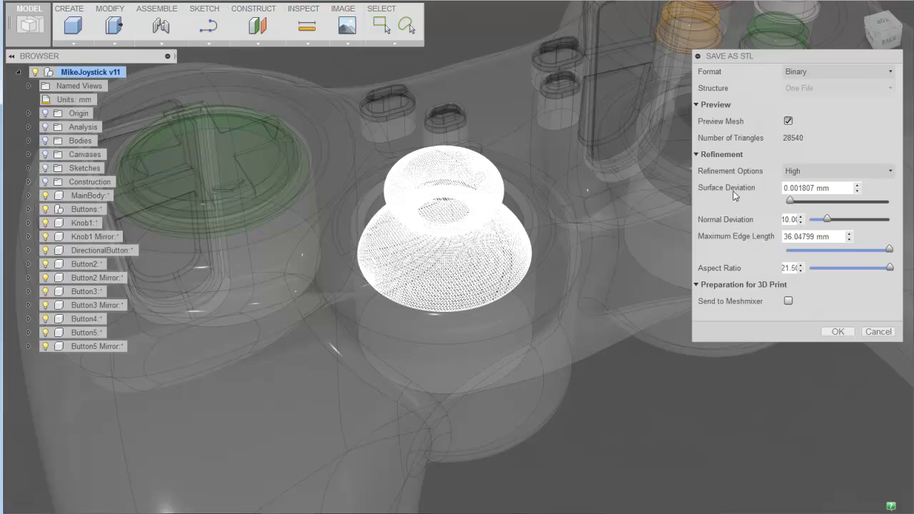
pyautogui.click(877, 332)
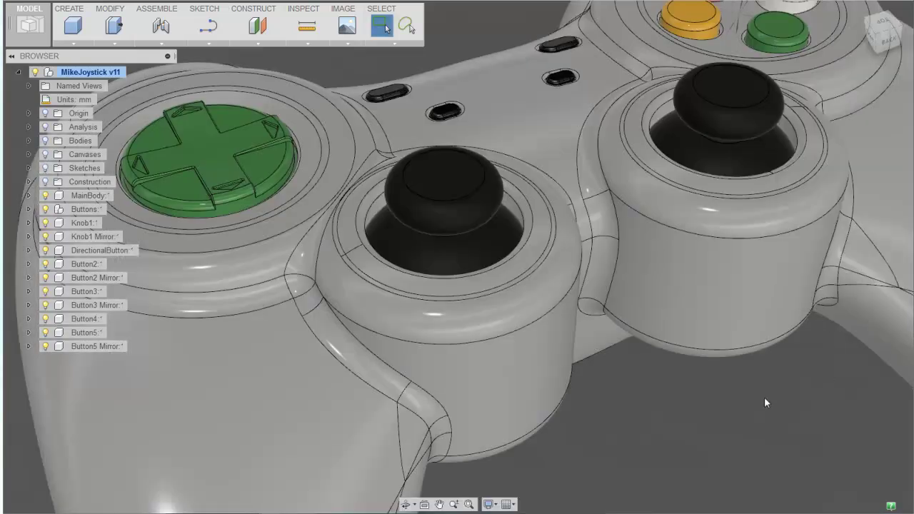
# Save MainBody as a Medium-refinement STL with mesh preview, sending it straight to Meshmixer.
pyautogui.click(469, 504)
pyautogui.rightClick(102, 195)
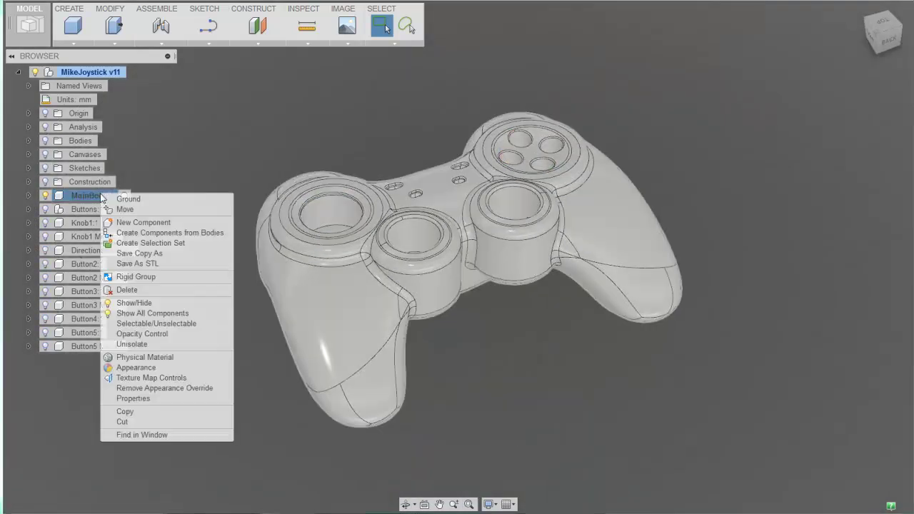
pyautogui.click(153, 264)
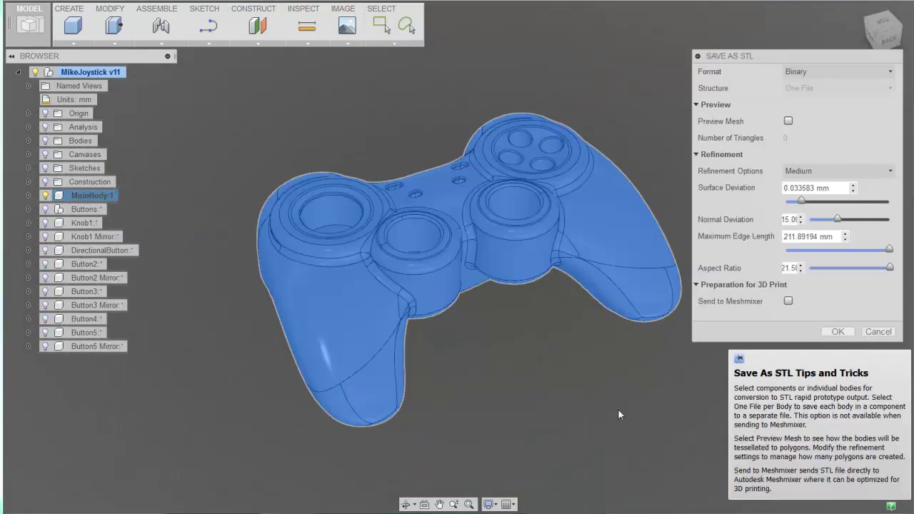
pyautogui.click(789, 121)
pyautogui.click(788, 121)
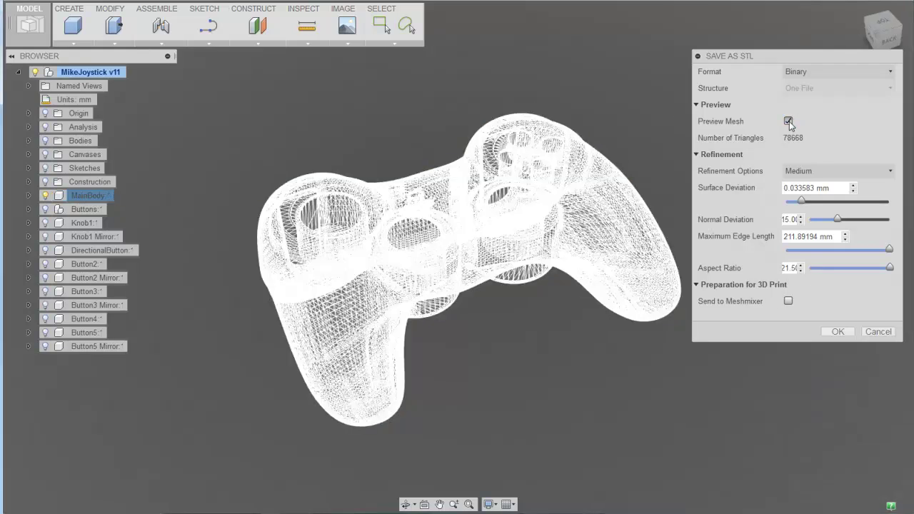
pyautogui.click(788, 300)
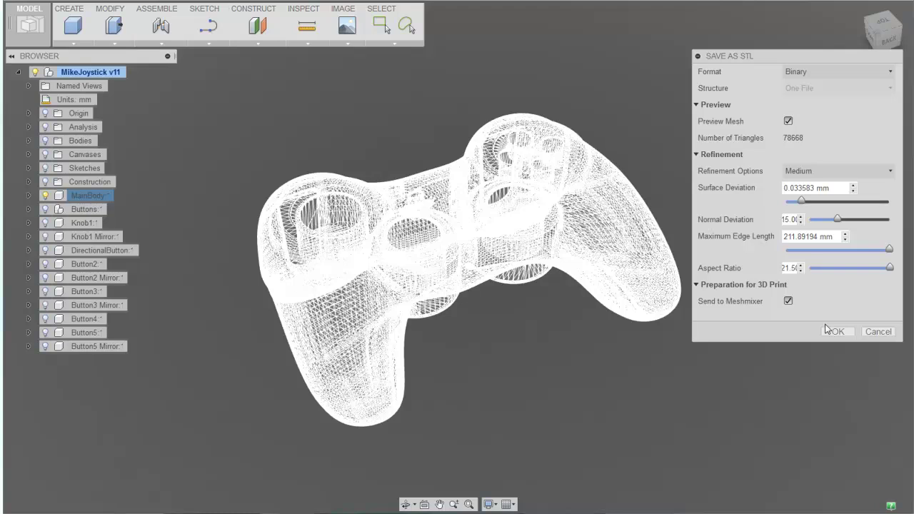
pyautogui.click(832, 331)
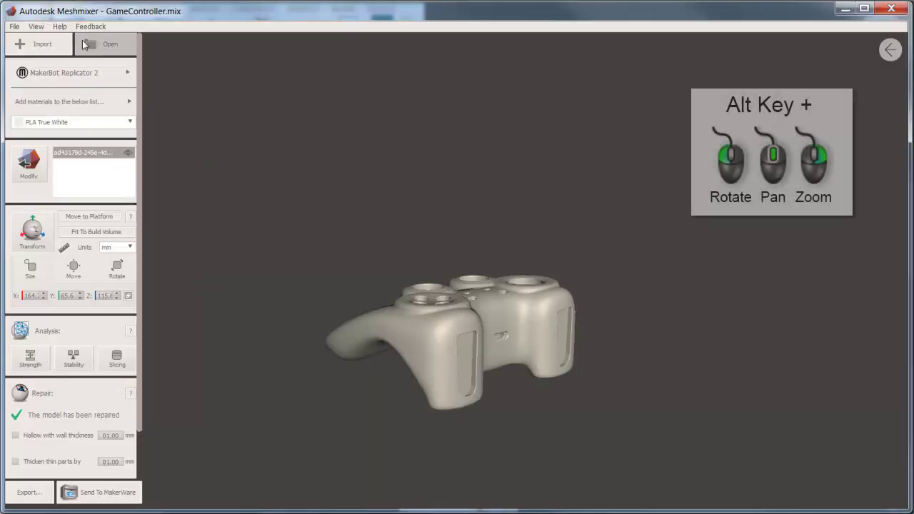
# Show the printer bed, try Stratasys Dimension BST, Fortus 250mc and 900mc, then choose MakerBot Replicator 2X.
pyautogui.click(35, 27)
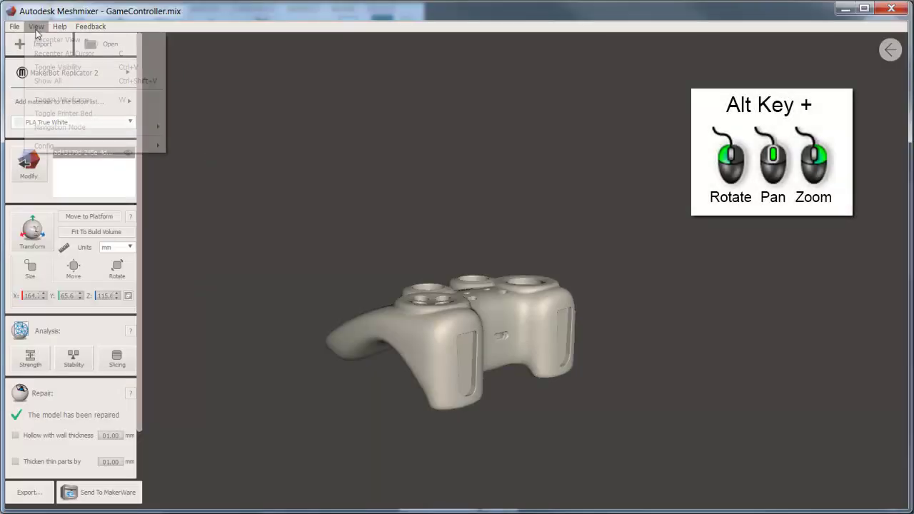
pyautogui.click(46, 113)
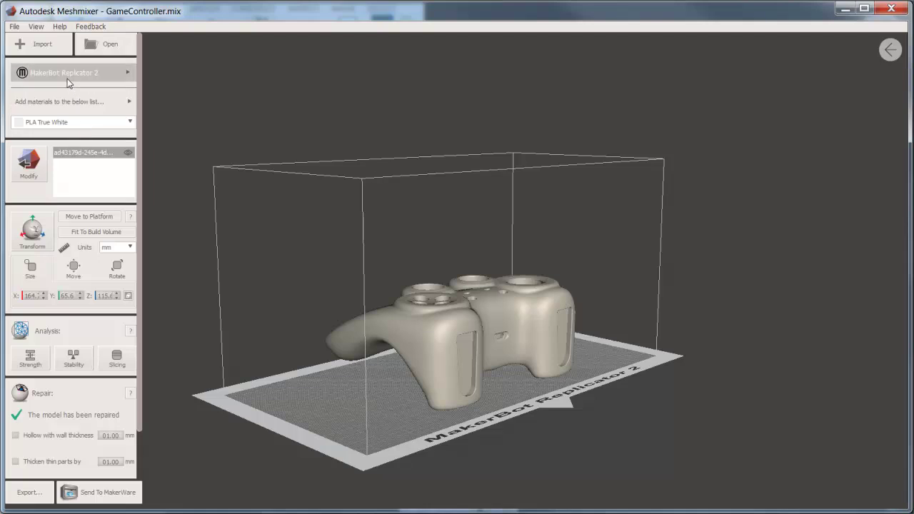
pyautogui.click(122, 76)
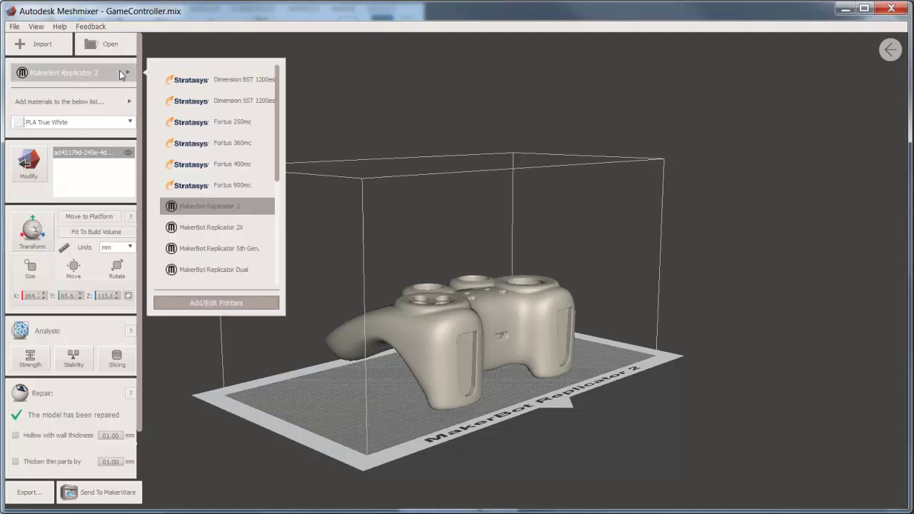
pyautogui.click(202, 82)
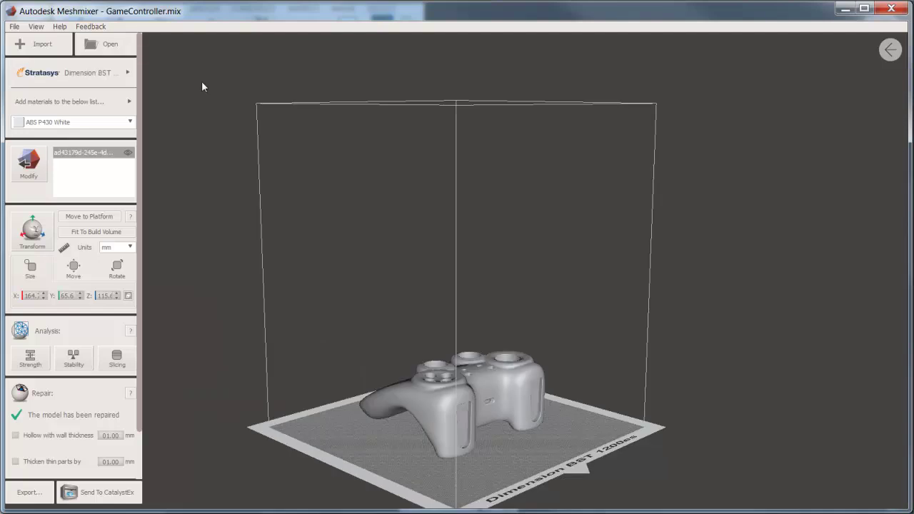
pyautogui.click(72, 74)
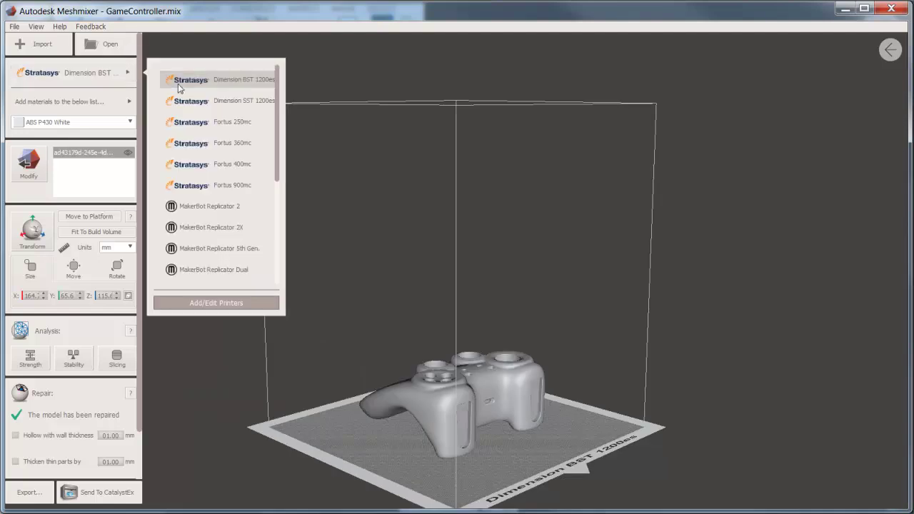
pyautogui.click(180, 121)
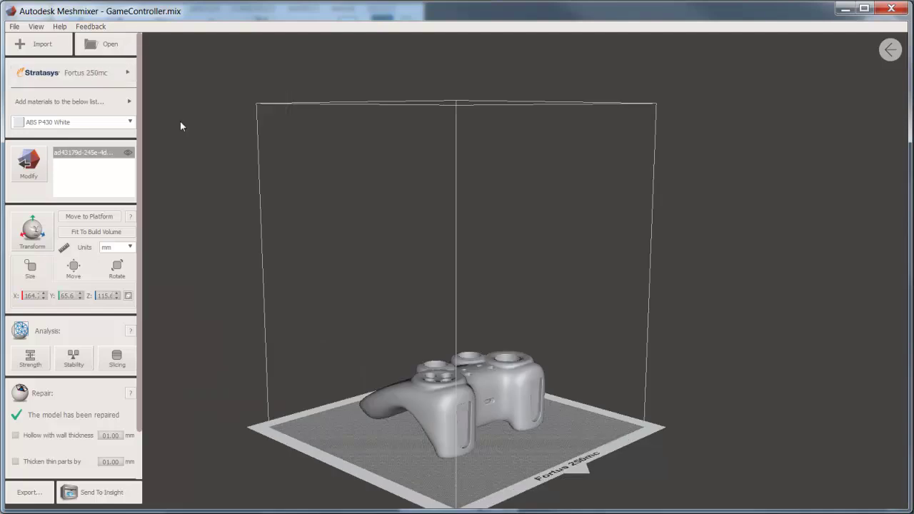
pyautogui.click(87, 77)
pyautogui.click(209, 183)
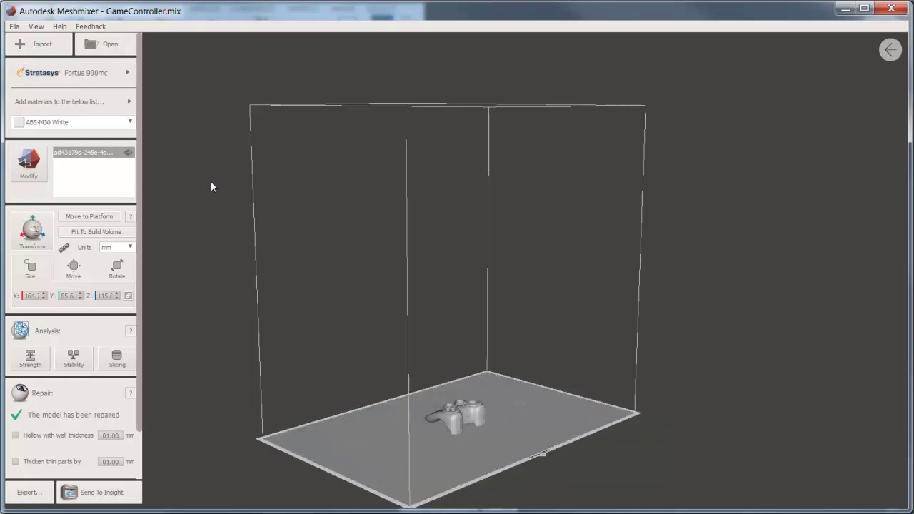
pyautogui.click(101, 72)
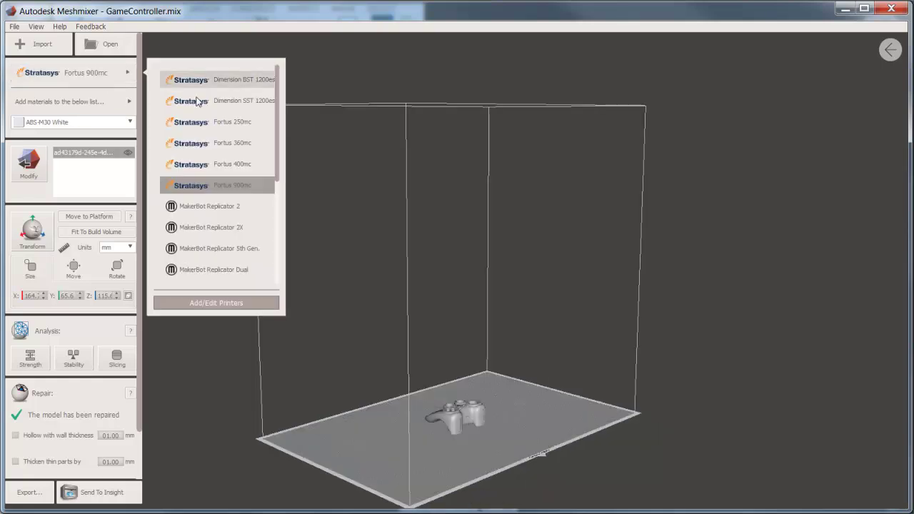
pyautogui.click(211, 227)
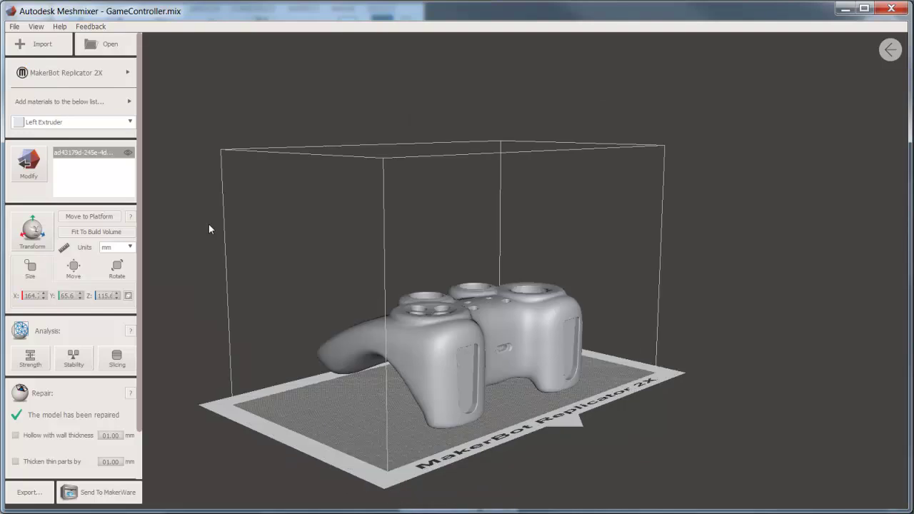
pyautogui.moveTo(282, 367)
pyautogui.mouseDown(button='right')
pyautogui.moveTo(369, 373)
pyautogui.moveTo(598, 345)
pyautogui.moveTo(636, 355)
pyautogui.moveTo(469, 393)
pyautogui.moveTo(351, 369)
pyautogui.moveTo(265, 368)
pyautogui.mouseUp(button='right')
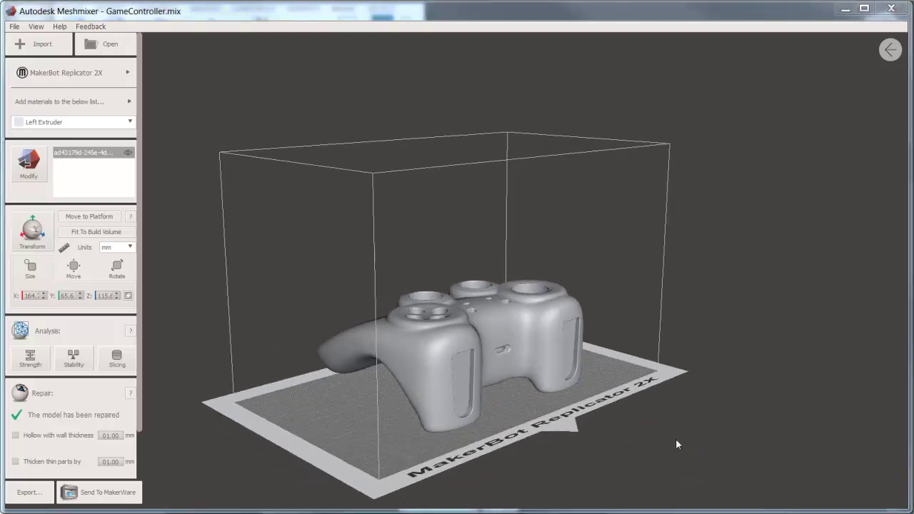
pyautogui.moveTo(669, 442); pyautogui.dragTo(265, 472, button='right')
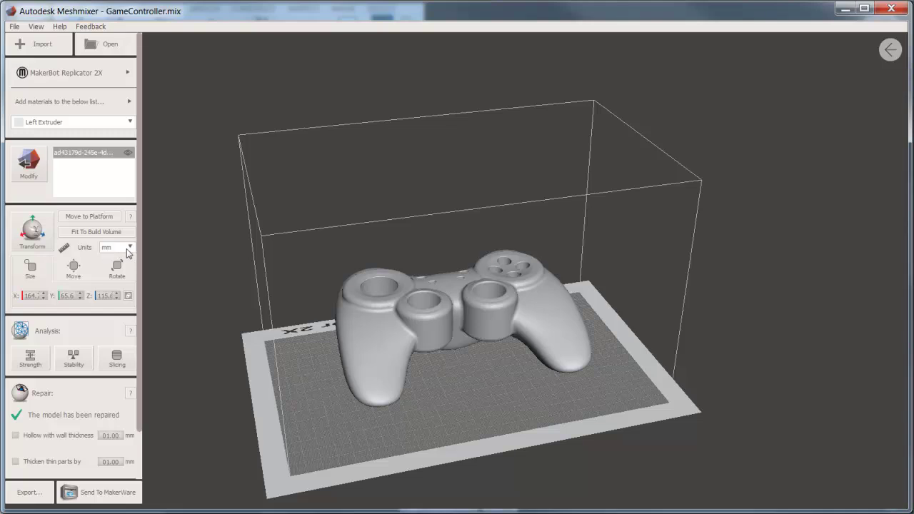
pyautogui.moveTo(204, 368); pyautogui.dragTo(309, 330, button='right')
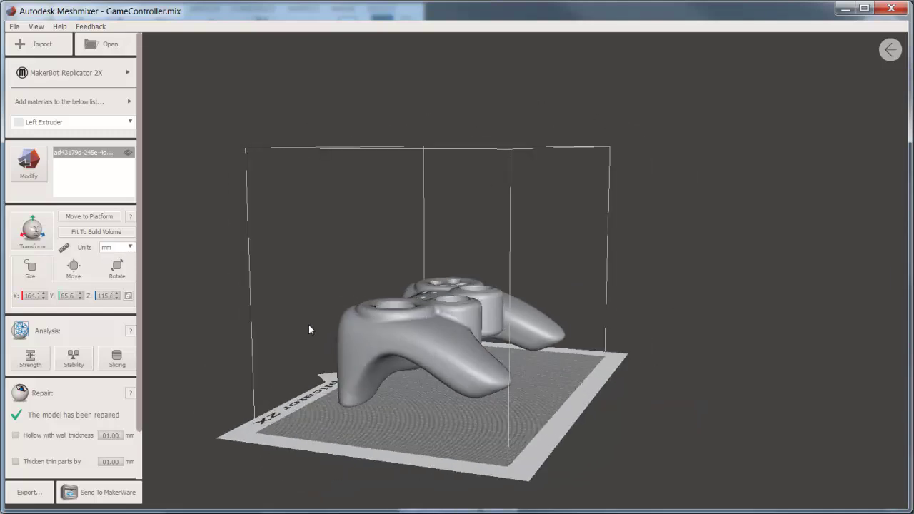
# Rotate the controller upright with the Transform gizmo, drop it onto the bed, and close Transform.
pyautogui.click(33, 230)
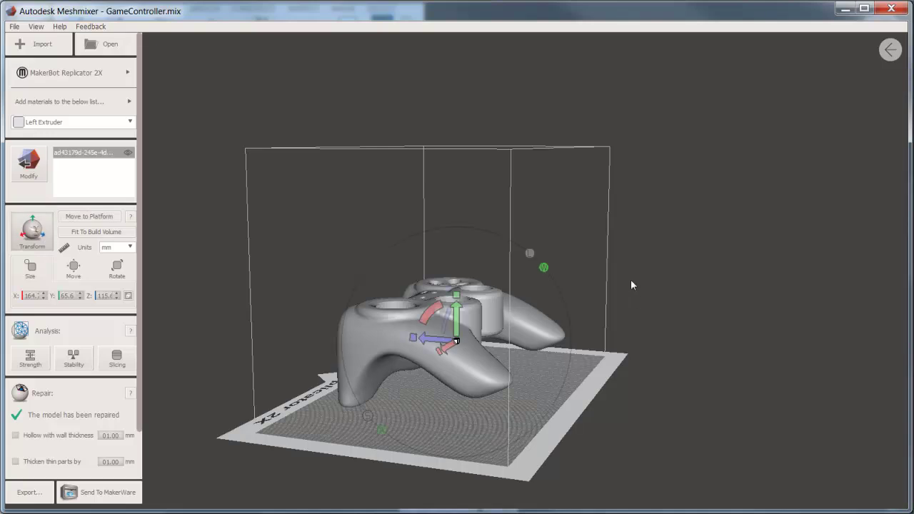
pyautogui.moveTo(630, 280); pyautogui.dragTo(629, 301, button='right')
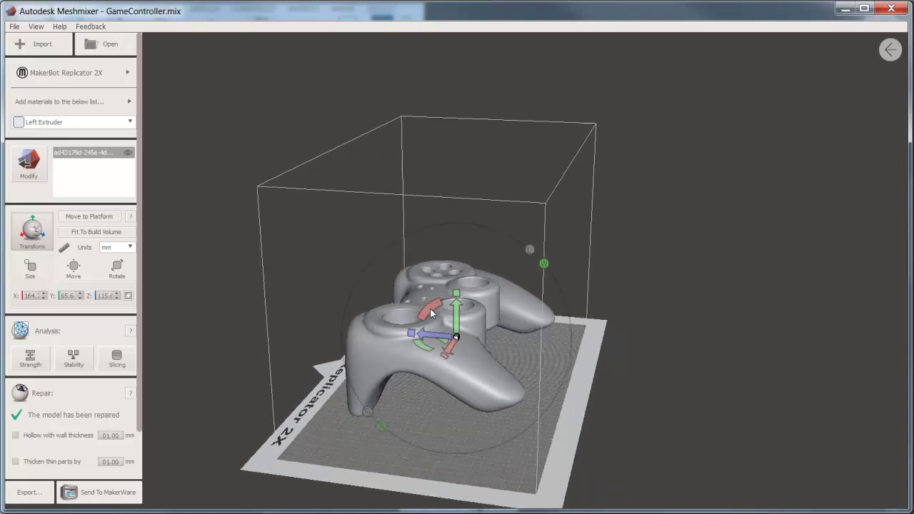
pyautogui.moveTo(430, 312); pyautogui.dragTo(431, 312)
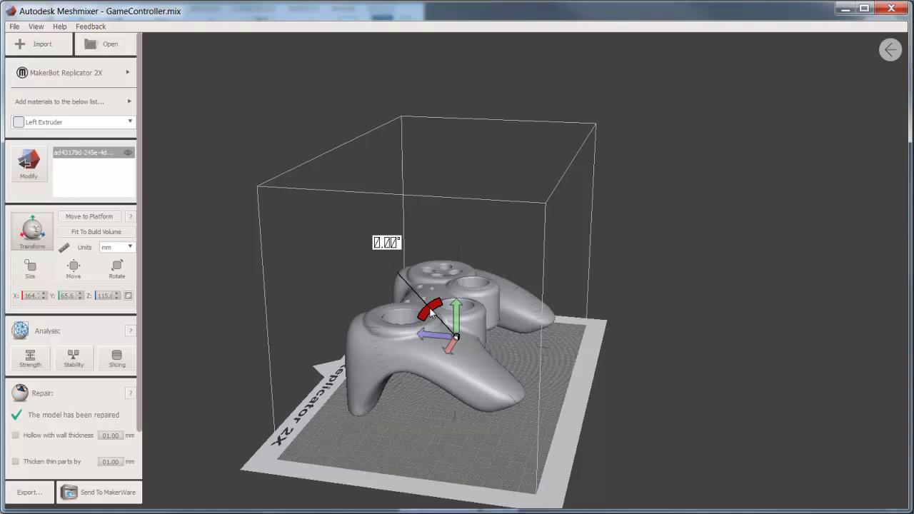
pyautogui.moveTo(430, 312); pyautogui.dragTo(493, 282)
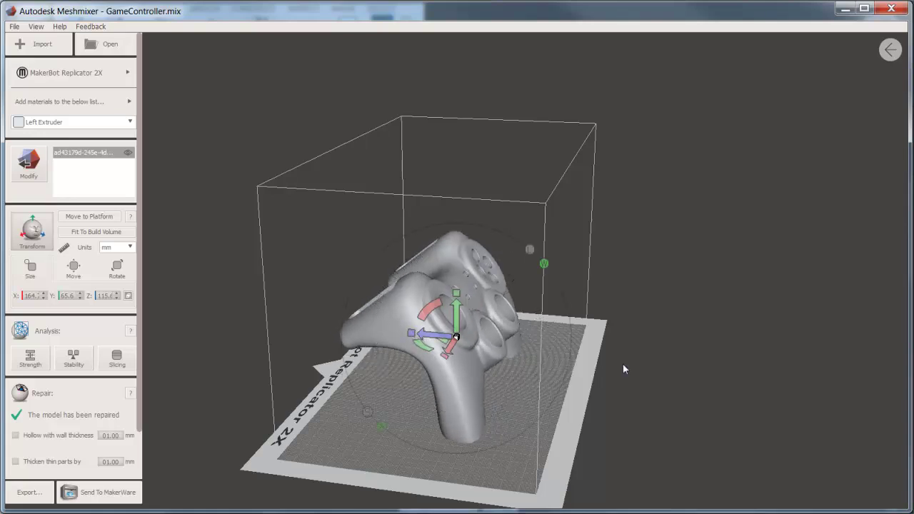
pyautogui.moveTo(678, 401); pyautogui.dragTo(603, 417, button='right')
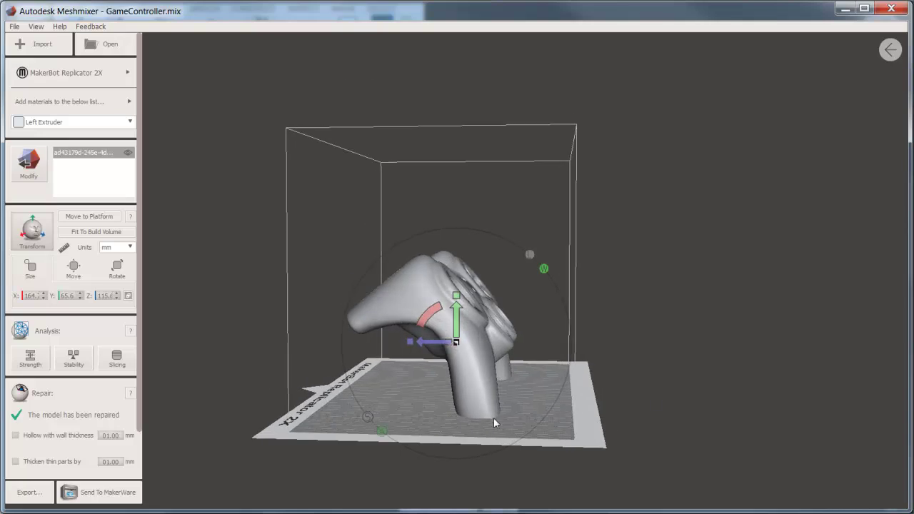
pyautogui.click(90, 216)
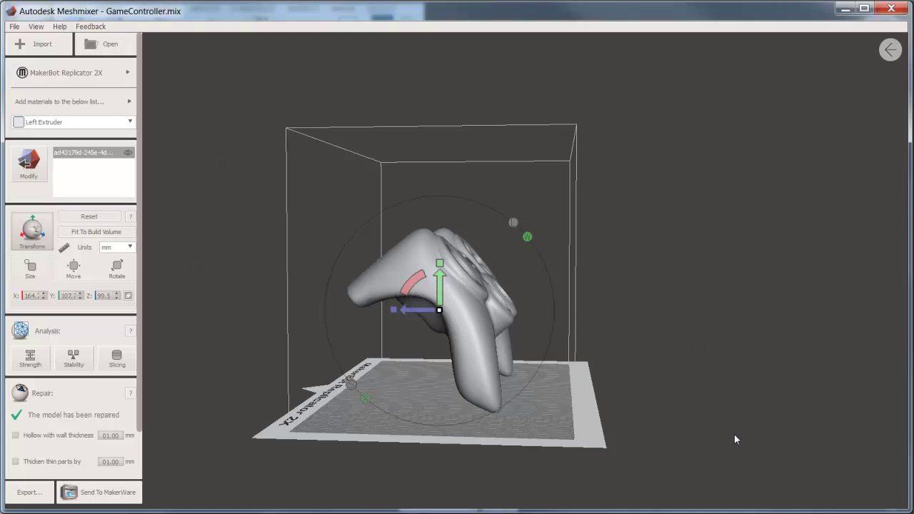
pyautogui.moveTo(733, 434)
pyautogui.mouseDown(button='right')
pyautogui.moveTo(673, 450)
pyautogui.moveTo(757, 434)
pyautogui.moveTo(725, 435)
pyautogui.mouseUp(button='right')
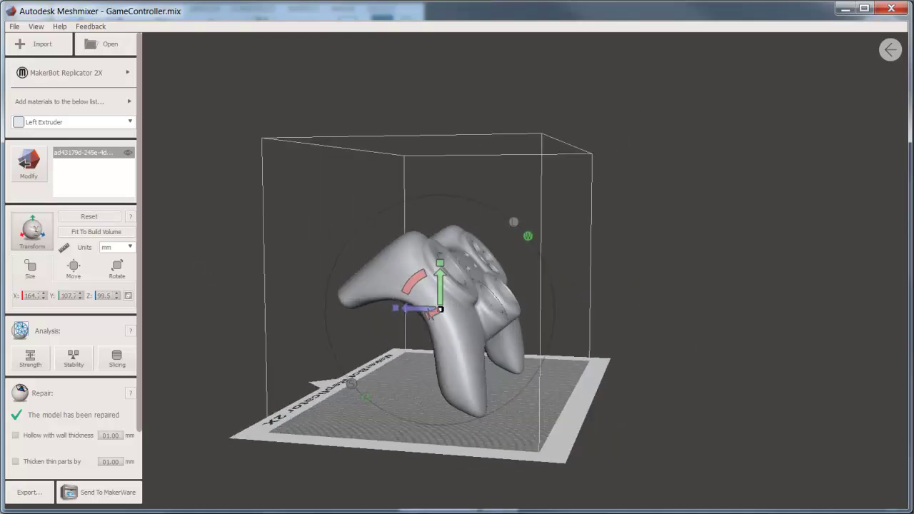
pyautogui.click(23, 233)
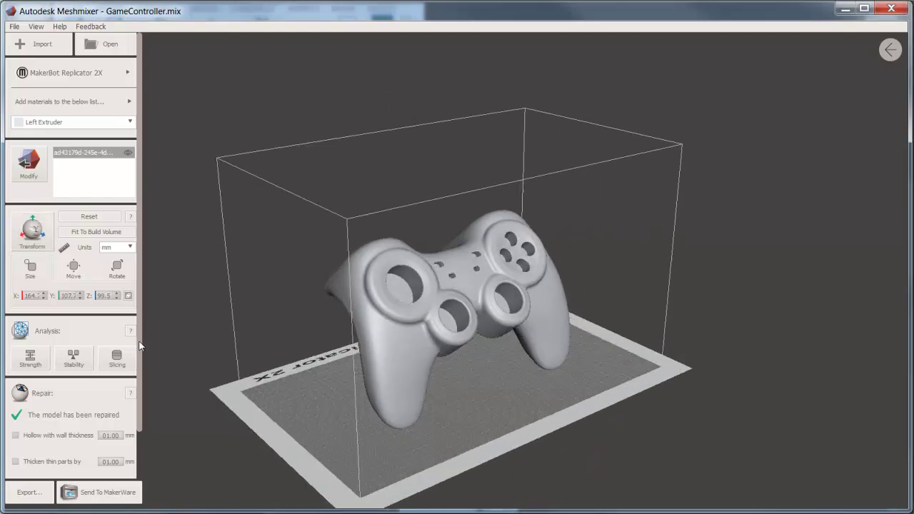
pyautogui.moveTo(662, 364); pyautogui.dragTo(724, 295, button='right')
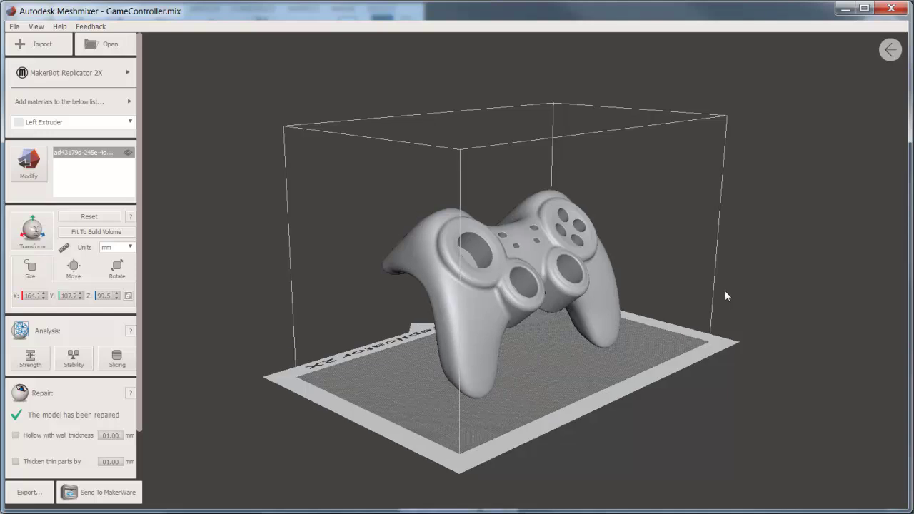
pyautogui.scroll(3, 564, 229)
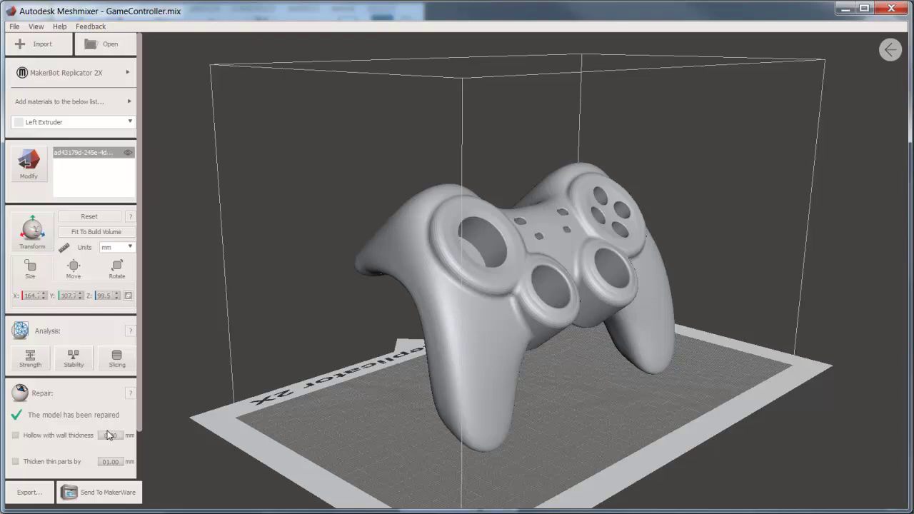
# Hollow the controller with 2.00 mm walls, inspecting it and leaving the wall-thickness preview off.
pyautogui.click(15, 435)
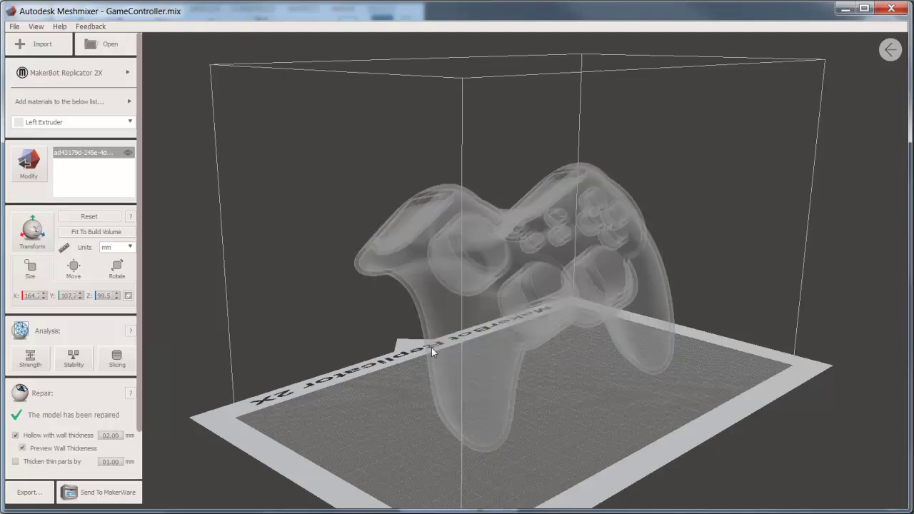
pyautogui.moveTo(396, 339); pyautogui.dragTo(414, 322, button='right')
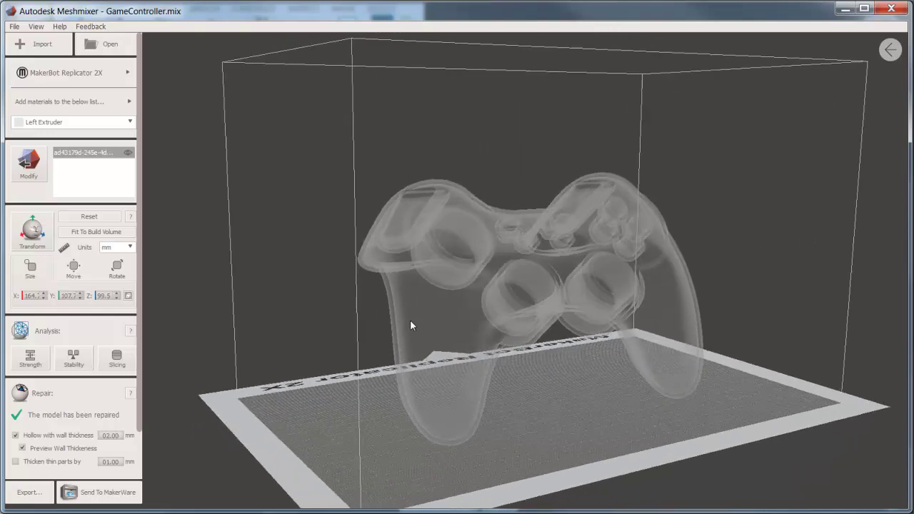
pyautogui.scroll(3, 479, 330)
pyautogui.scroll(2, 479, 330)
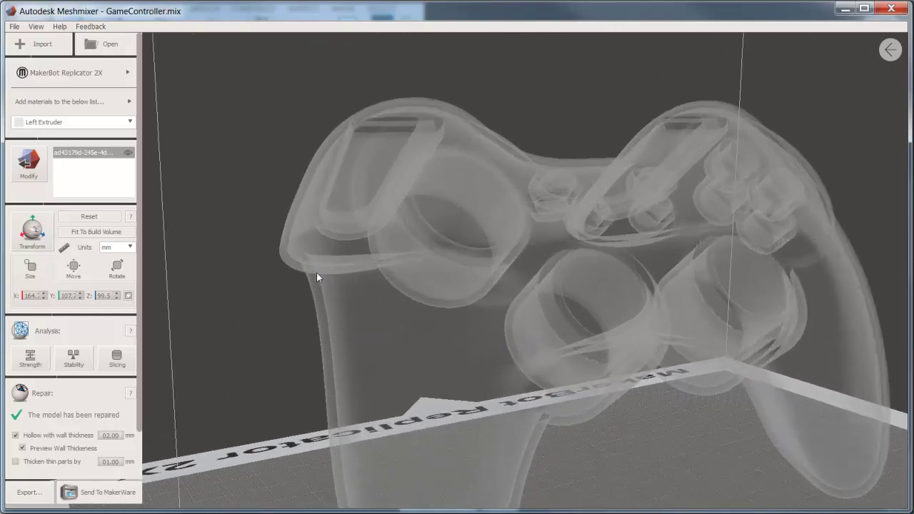
pyautogui.scroll(-4, 463, 345)
pyautogui.moveTo(402, 364); pyautogui.dragTo(330, 324, button='right')
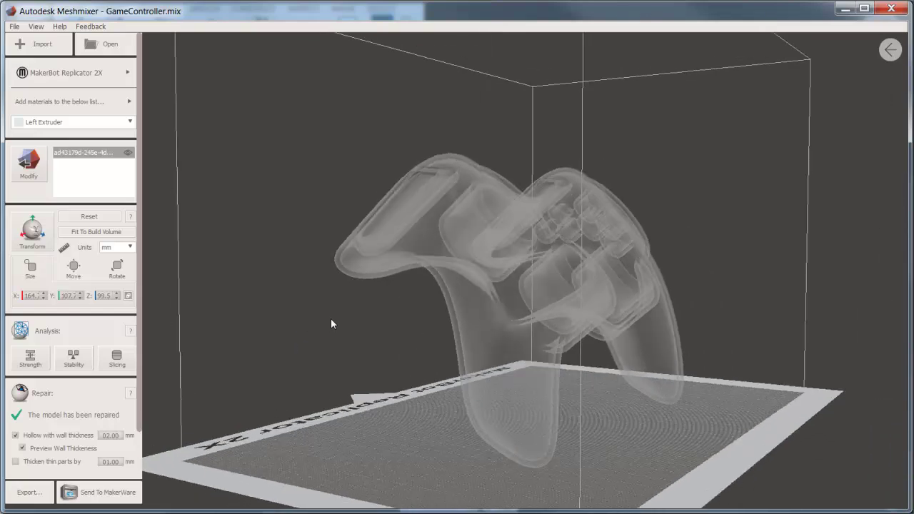
pyautogui.click(24, 447)
pyautogui.click(23, 447)
pyautogui.click(24, 448)
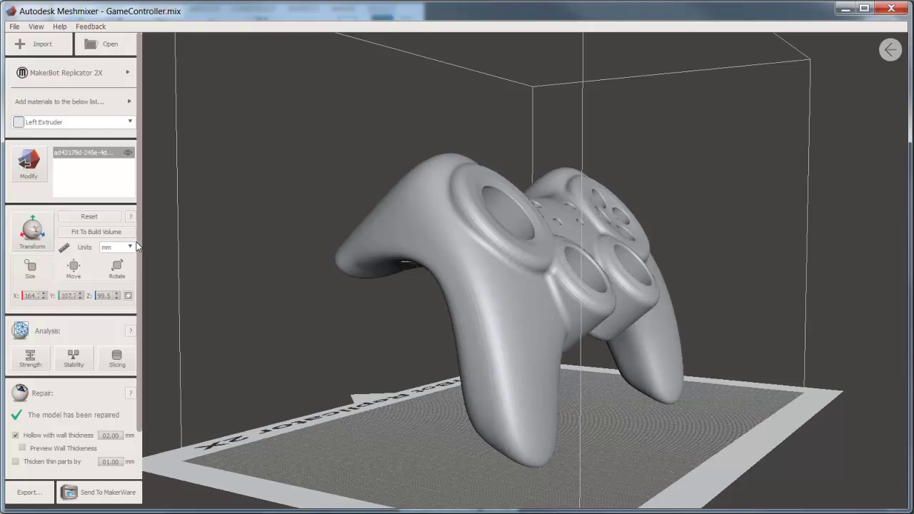
pyautogui.scroll(-2, 139, 250)
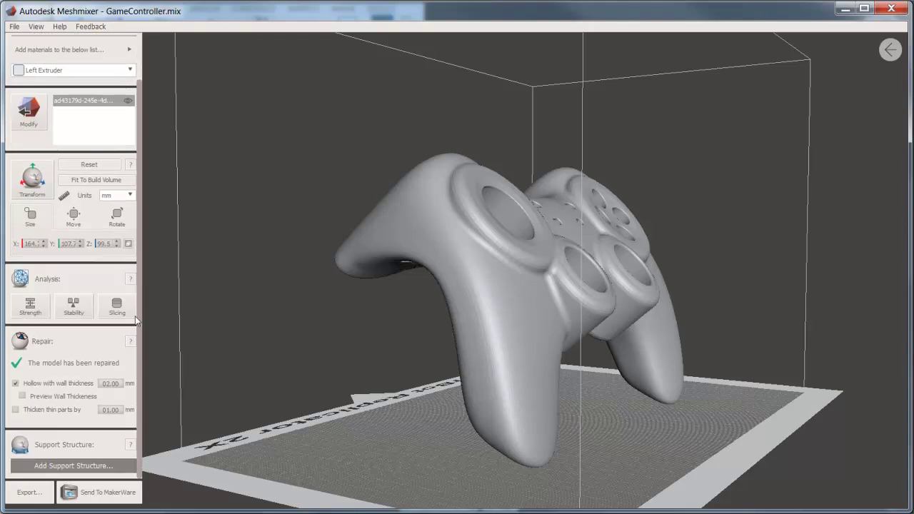
# Open Add Support Structure, inspect the red overhangs, and support all overhangs at a 25 threshold.
pyautogui.click(69, 468)
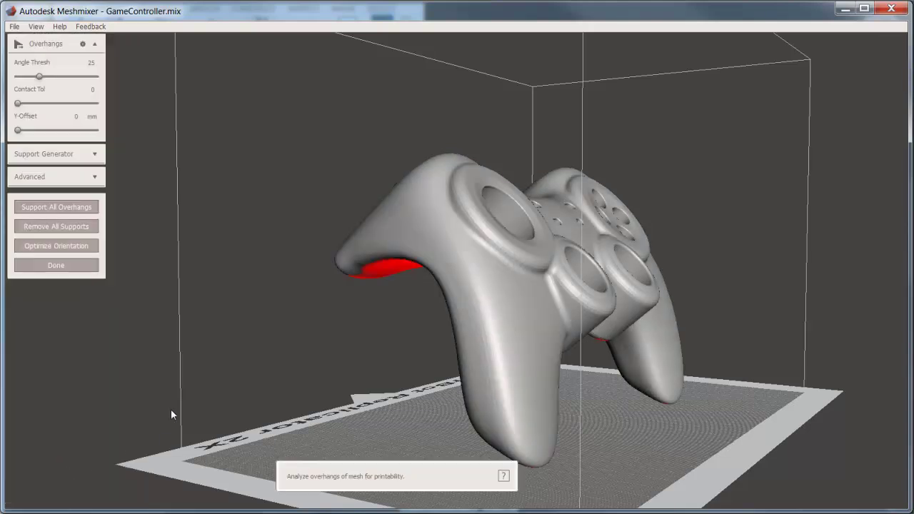
pyautogui.moveTo(170, 414); pyautogui.dragTo(308, 333, button='right')
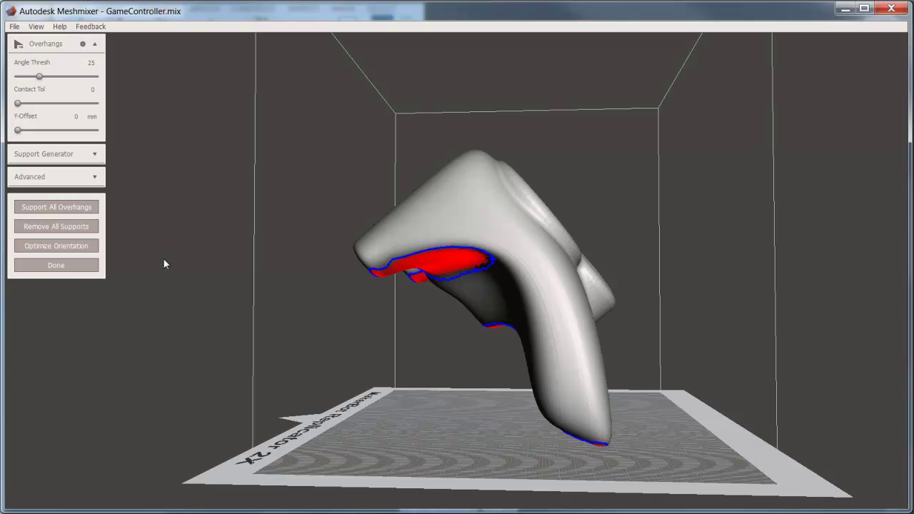
pyautogui.click(45, 208)
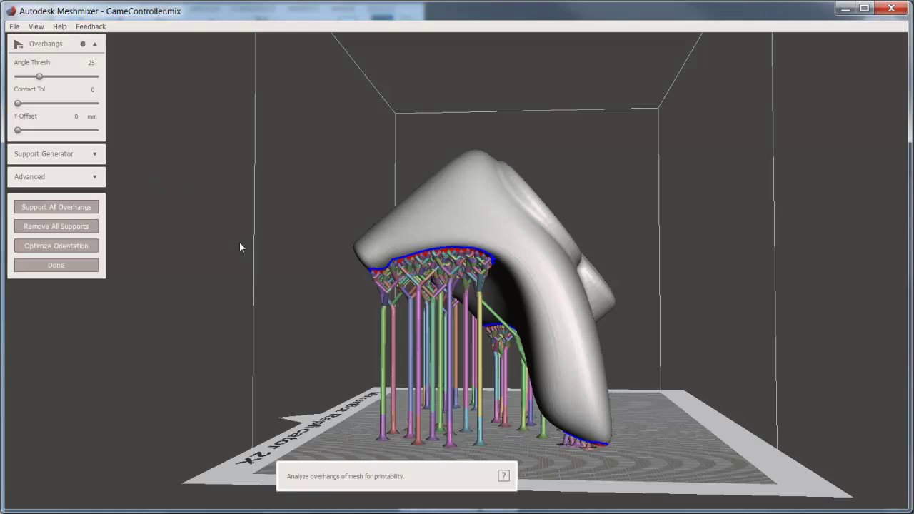
pyautogui.moveTo(241, 249); pyautogui.dragTo(363, 259, button='right')
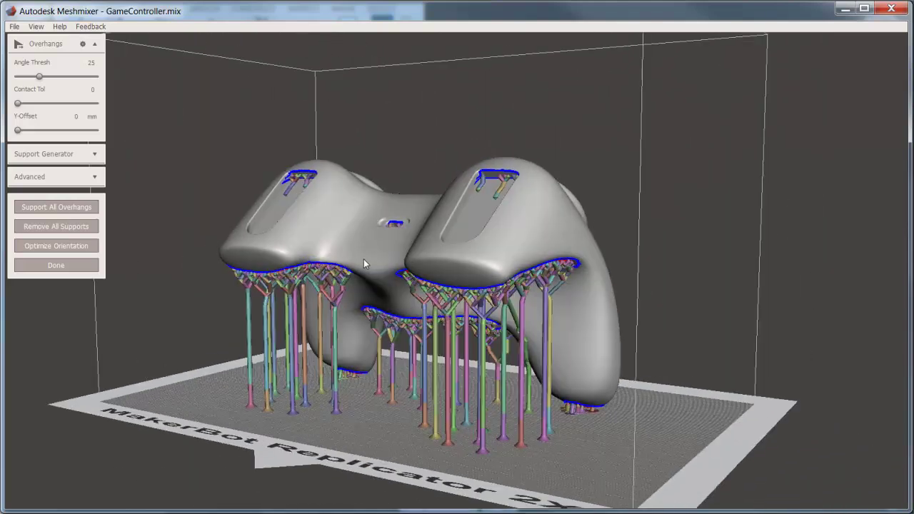
# Raise Post Diameter from 2 to 3.92 mm and regenerate supports under every overhang.
pyautogui.click(96, 154)
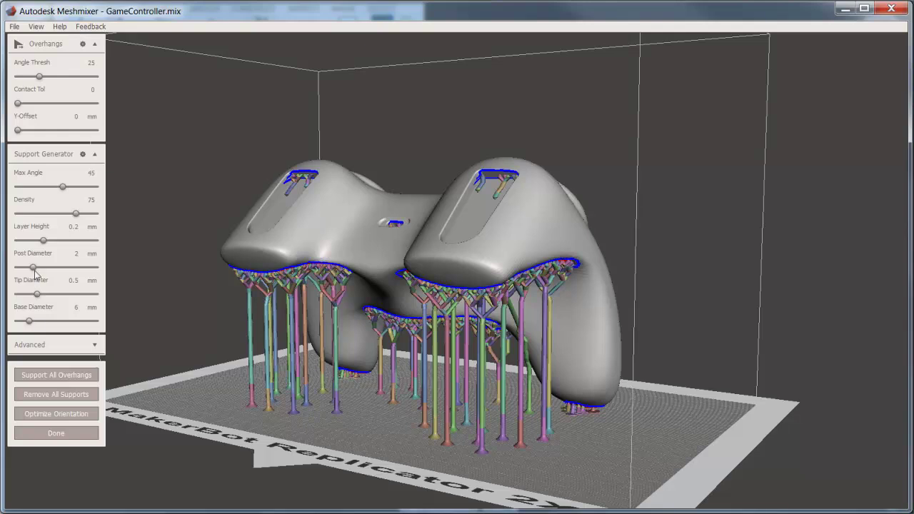
pyautogui.moveTo(34, 267); pyautogui.dragTo(48, 269)
pyautogui.click(57, 375)
pyautogui.scroll(3, 570, 349)
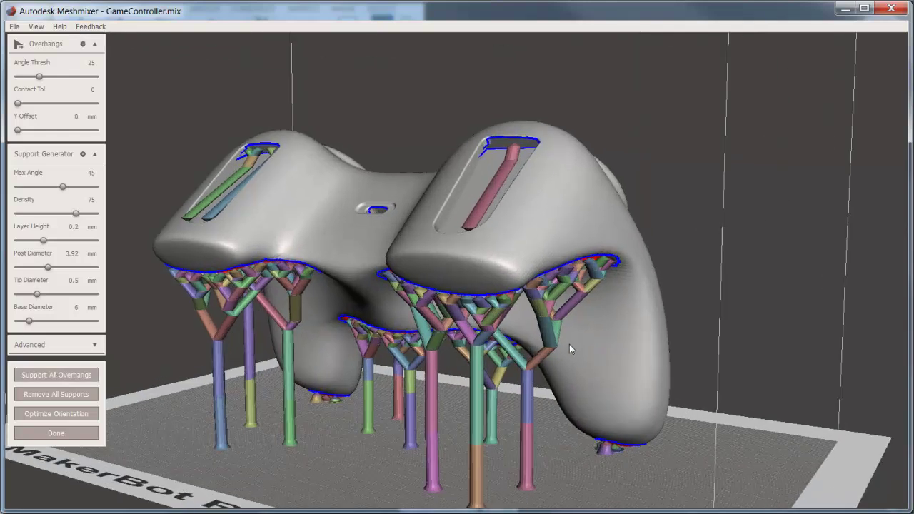
pyautogui.scroll(2, 570, 348)
pyautogui.moveTo(570, 348); pyautogui.dragTo(480, 300, button='right')
pyautogui.scroll(2, 479, 300)
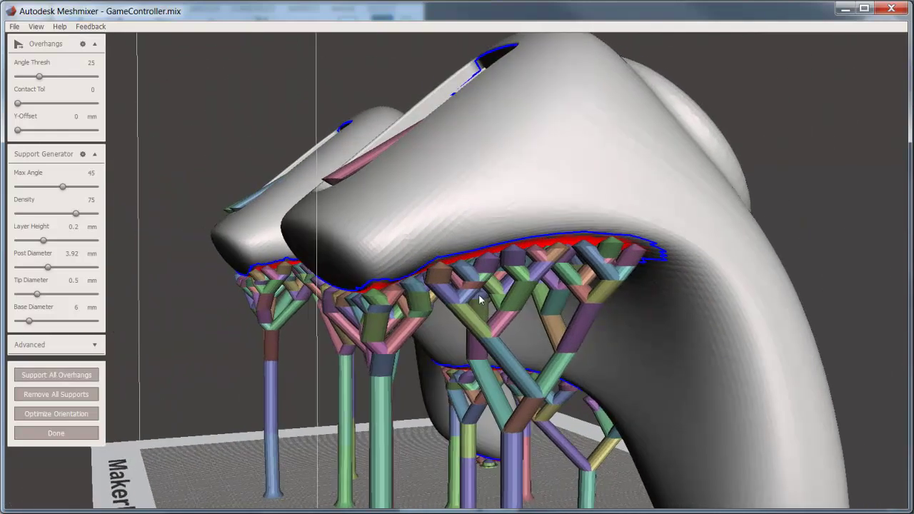
pyautogui.scroll(5, 480, 299)
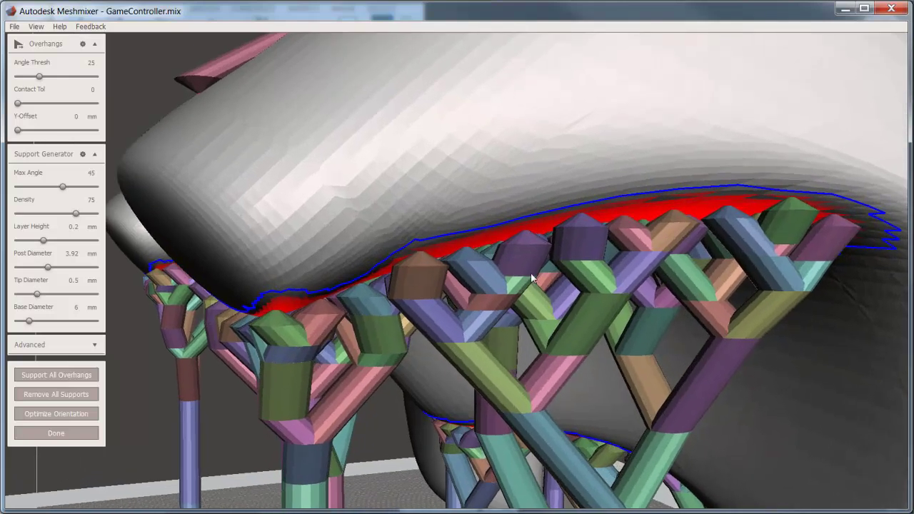
pyautogui.scroll(-5, 532, 278)
pyautogui.moveTo(532, 279); pyautogui.dragTo(396, 382, button='right')
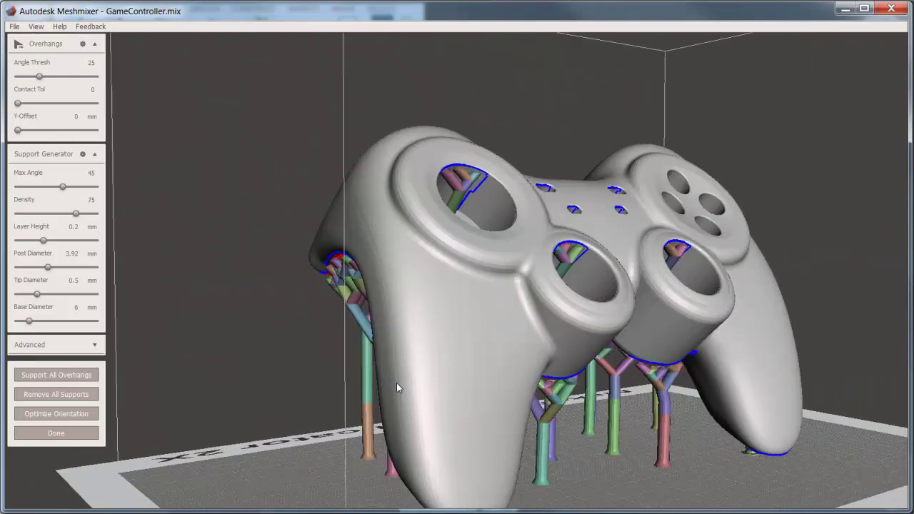
# Accept the thicker supports with Done and briefly preview the hollow wall thickness.
pyautogui.click(52, 433)
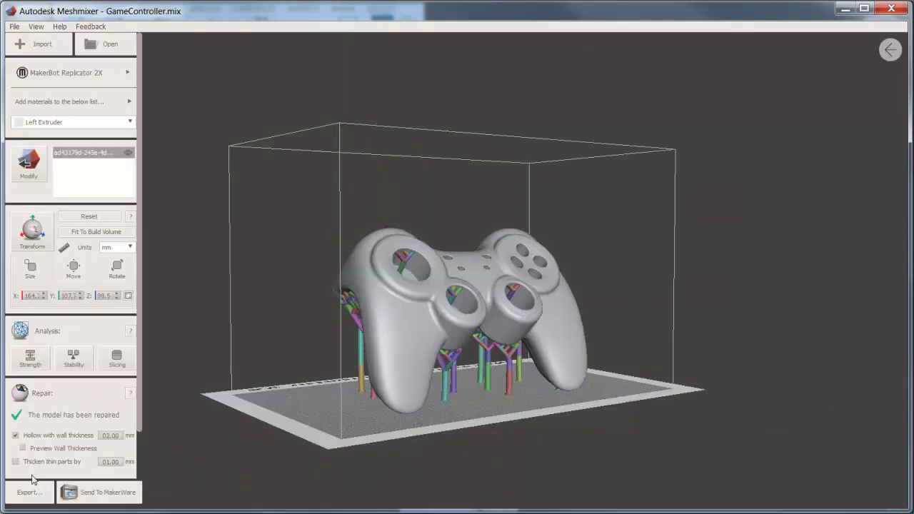
pyautogui.click(22, 448)
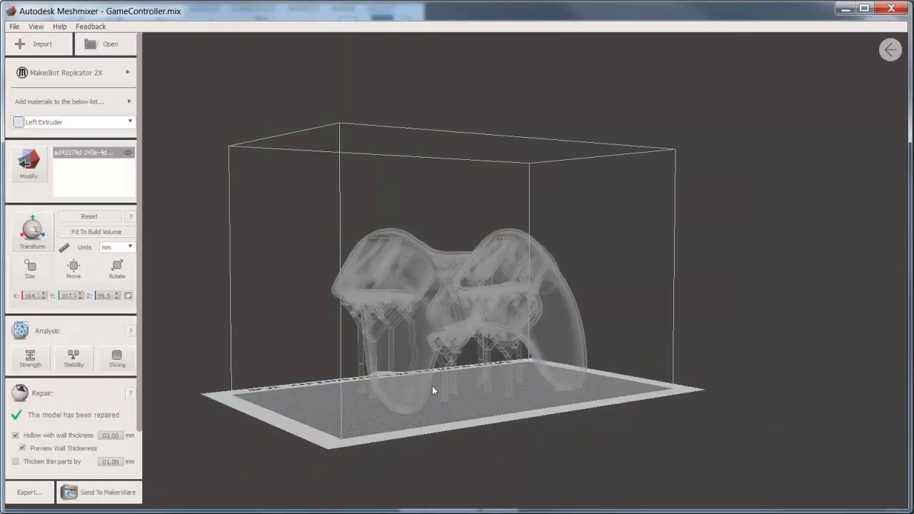
pyautogui.scroll(8, 432, 390)
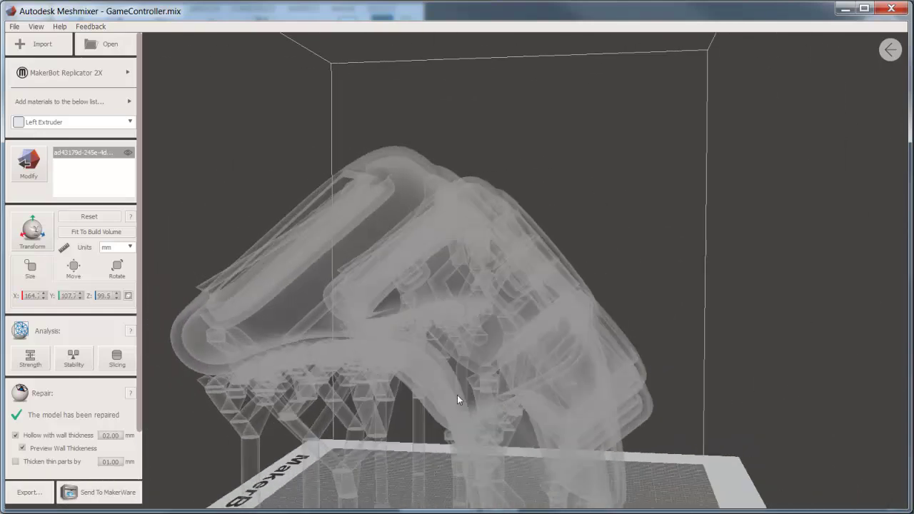
pyautogui.moveTo(457, 395); pyautogui.dragTo(242, 396, button='right')
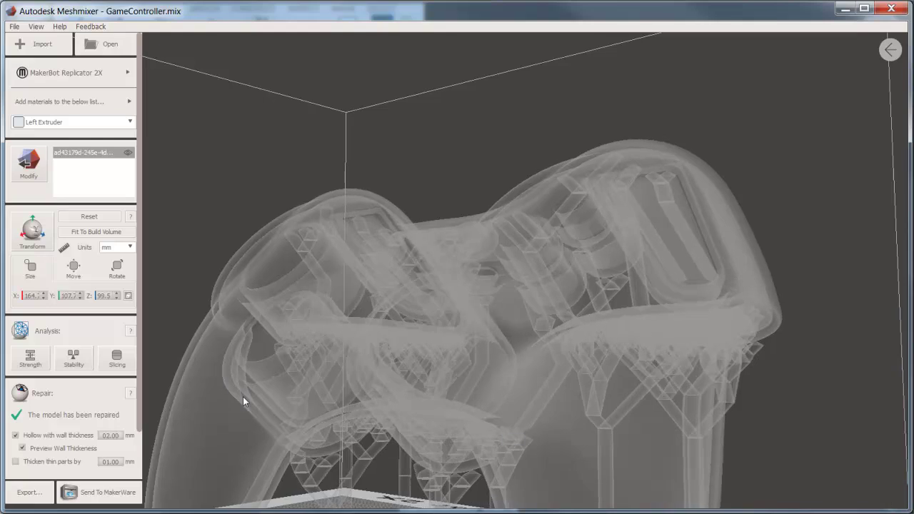
pyautogui.click(22, 448)
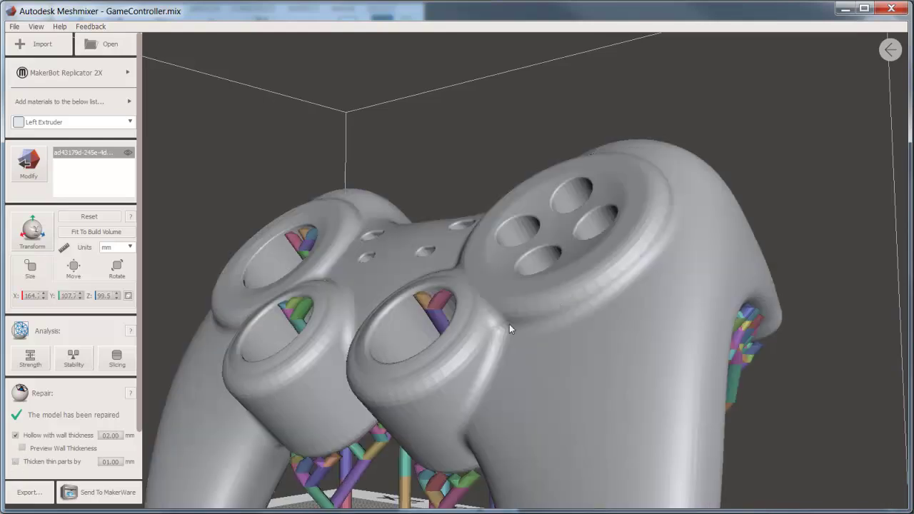